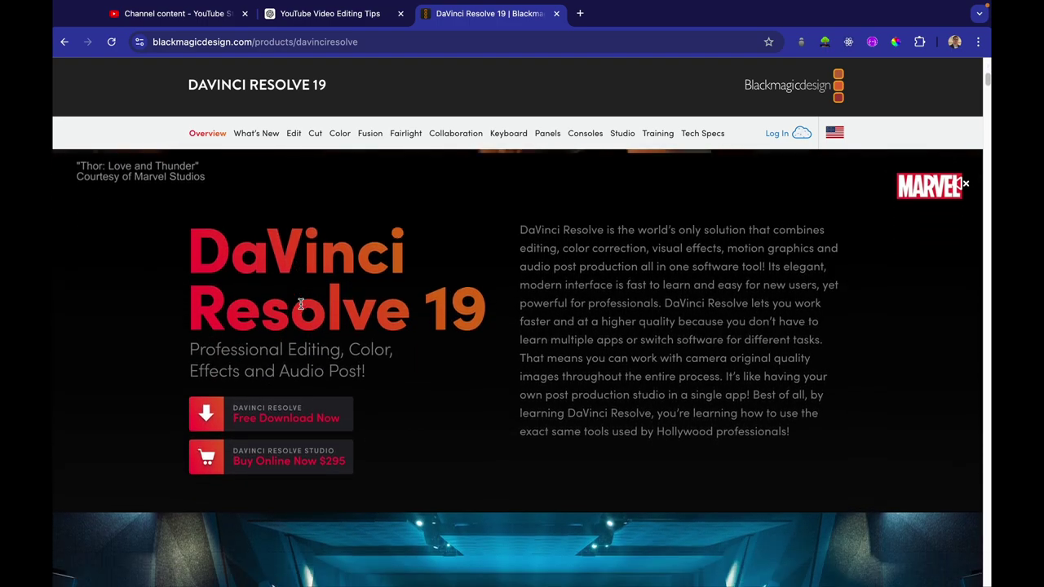
Bring up the free DaVinci Resolve 19 download options on the Blackmagic site, then dismiss them.
click(308, 399)
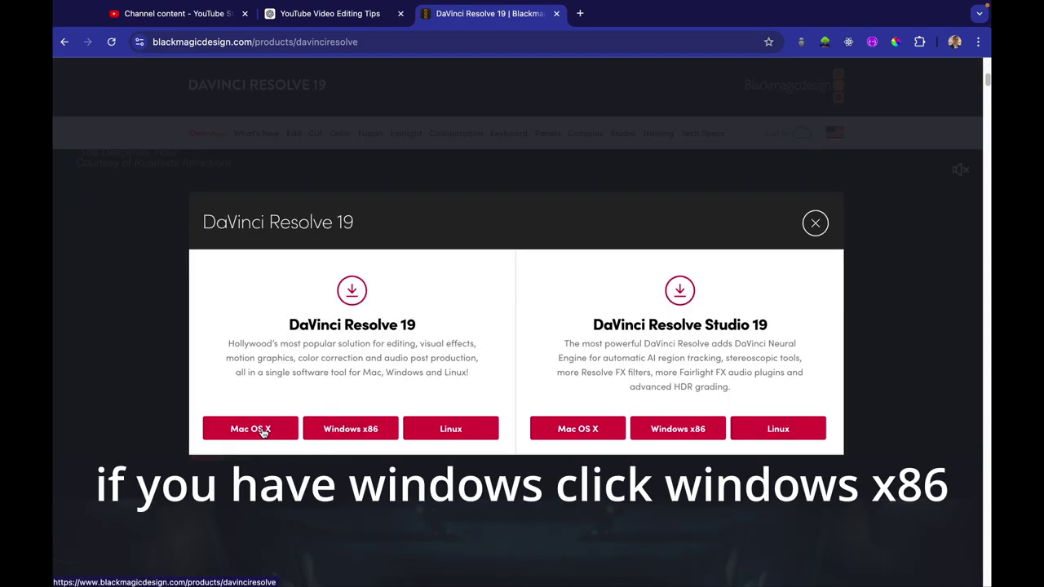
key(Escape)
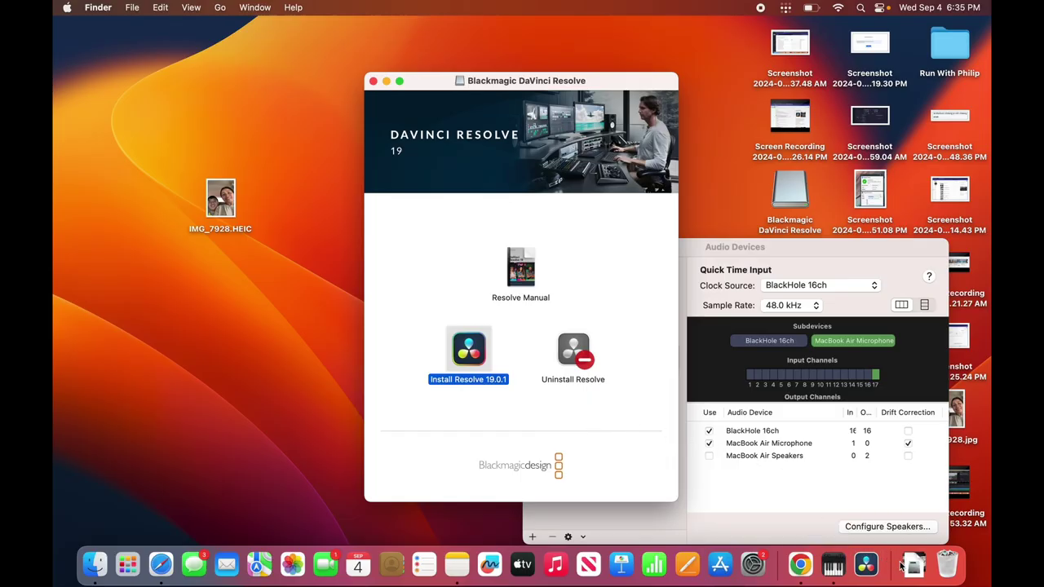
Launch the Install Resolve 19.0.1 package, continue through its pages, agree to the license and install.
click(912, 565)
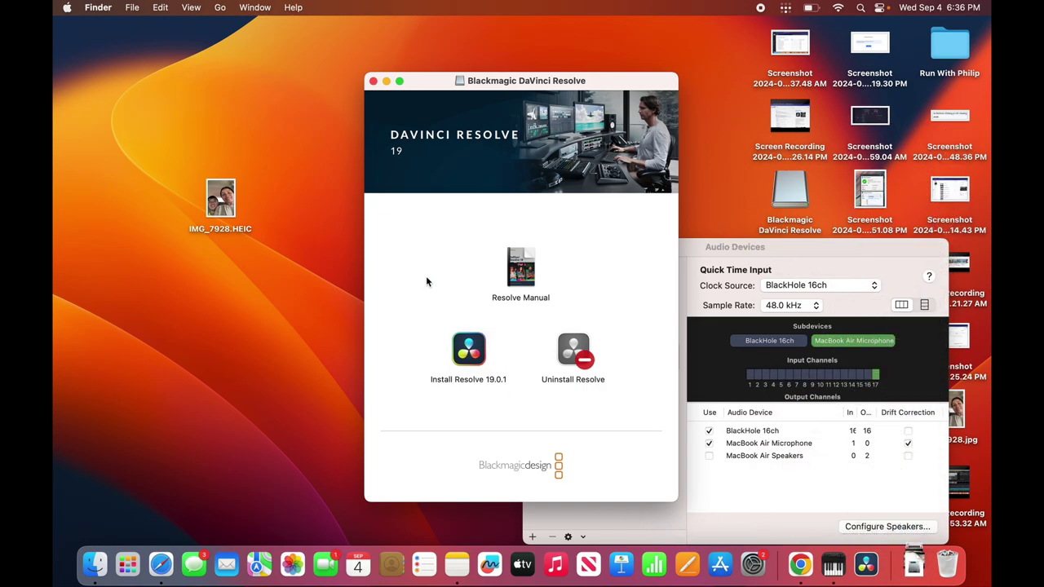
double_click(467, 355)
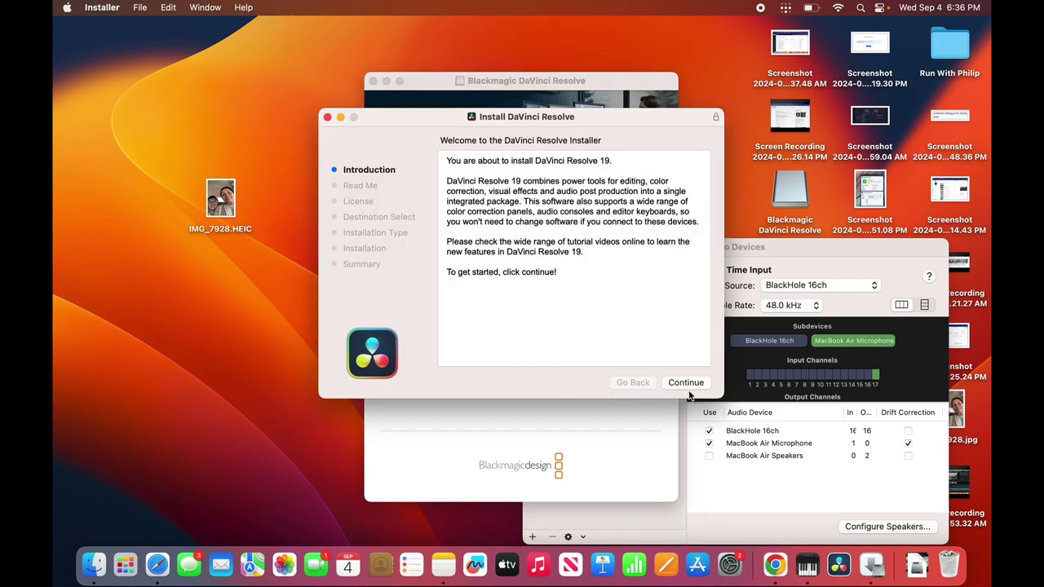
click(689, 385)
click(690, 385)
click(689, 385)
click(637, 289)
click(686, 383)
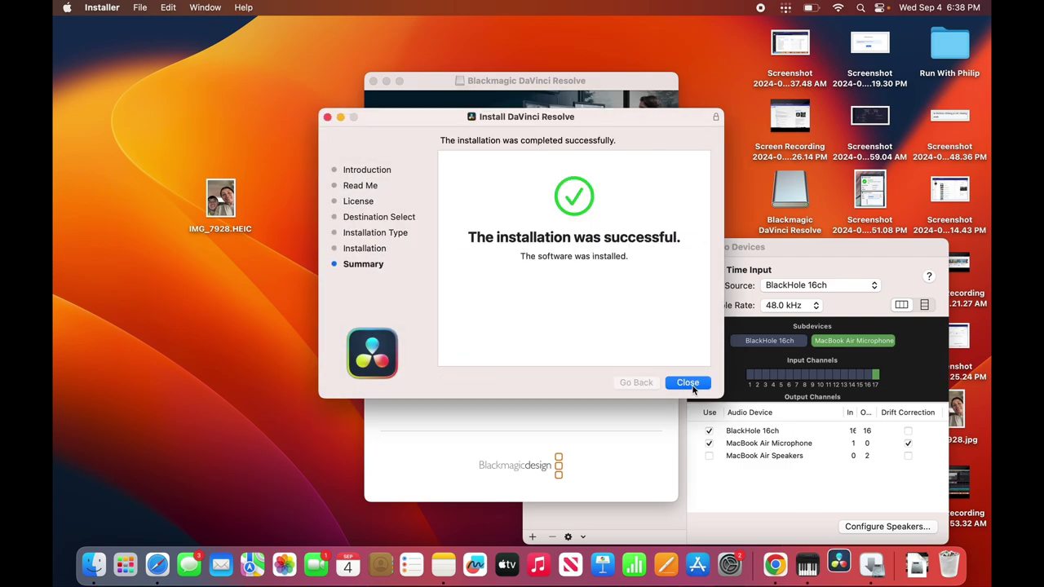
Close the finished installer, dismiss the Resolve welcome panels and move the installer to the Trash.
click(692, 385)
click(584, 449)
click(546, 362)
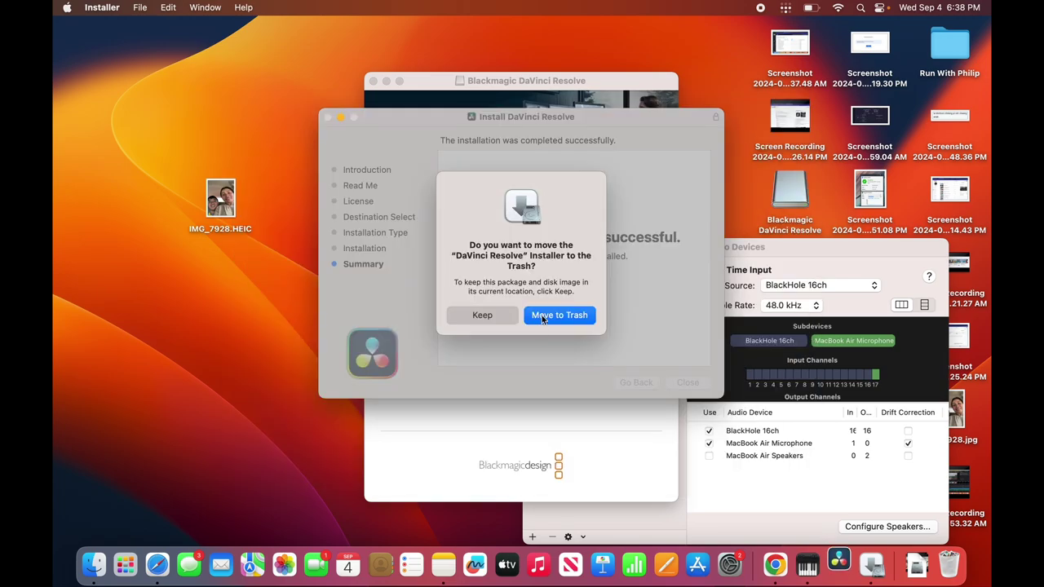
click(558, 319)
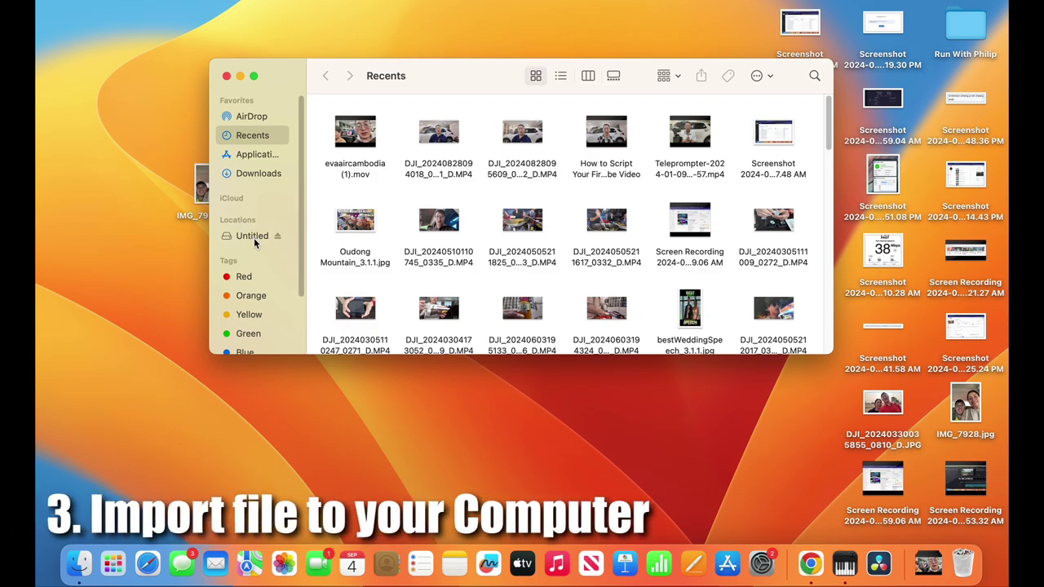
On the Untitled card, navigate through DCIM into the DJI_002 folder.
click(254, 237)
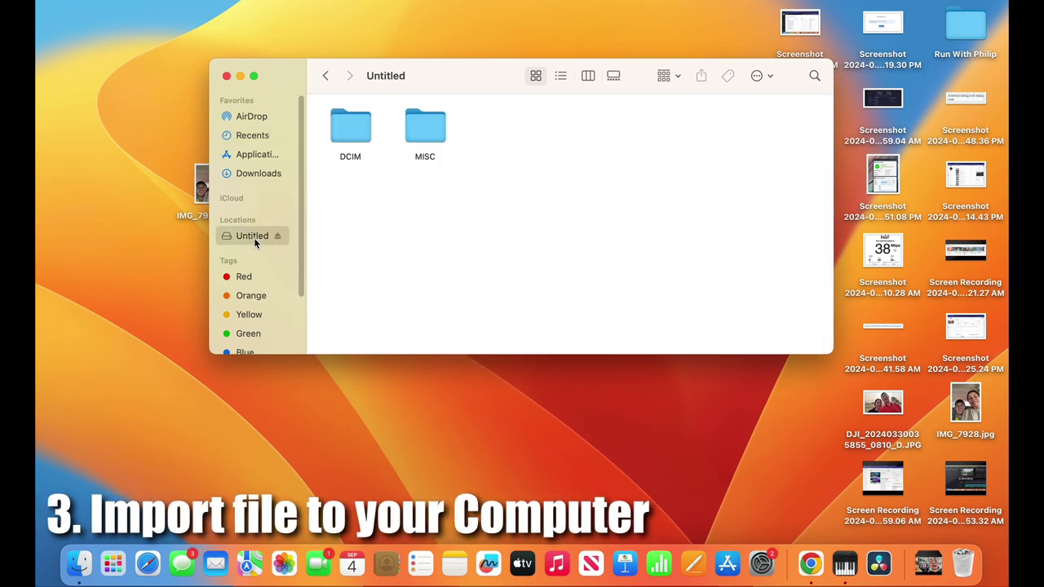
double_click(355, 136)
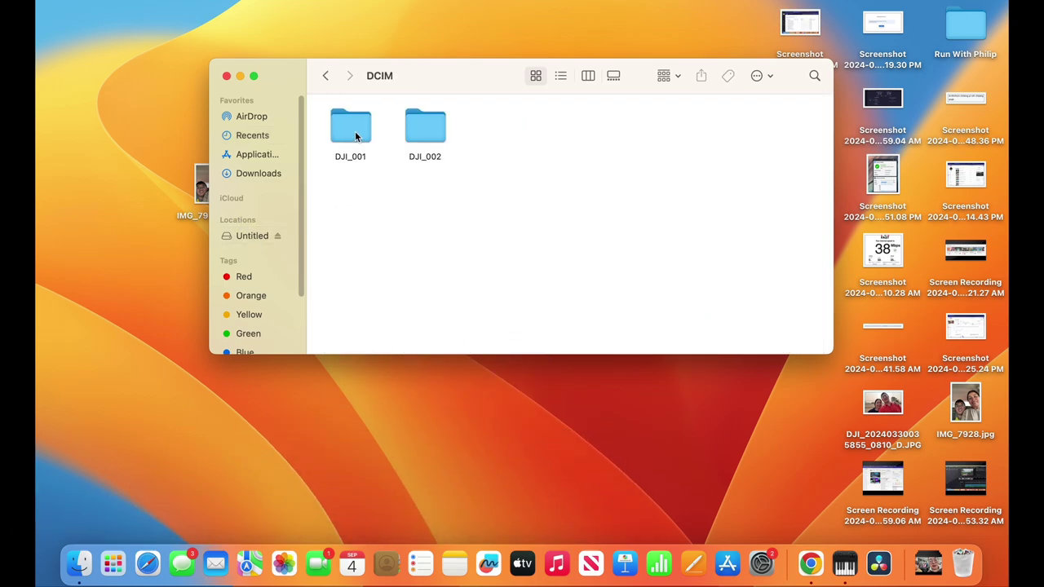
double_click(355, 136)
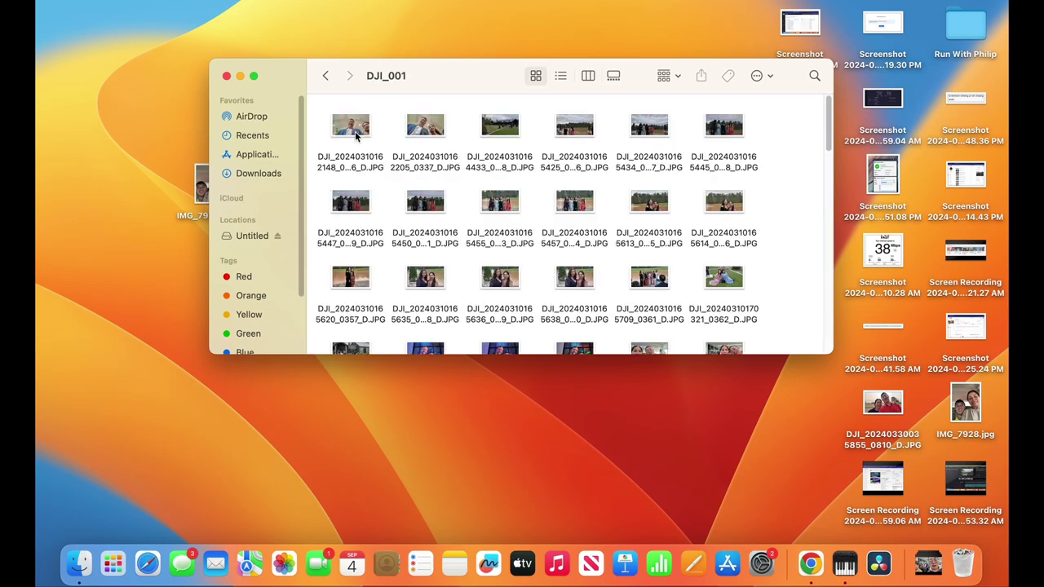
click(325, 76)
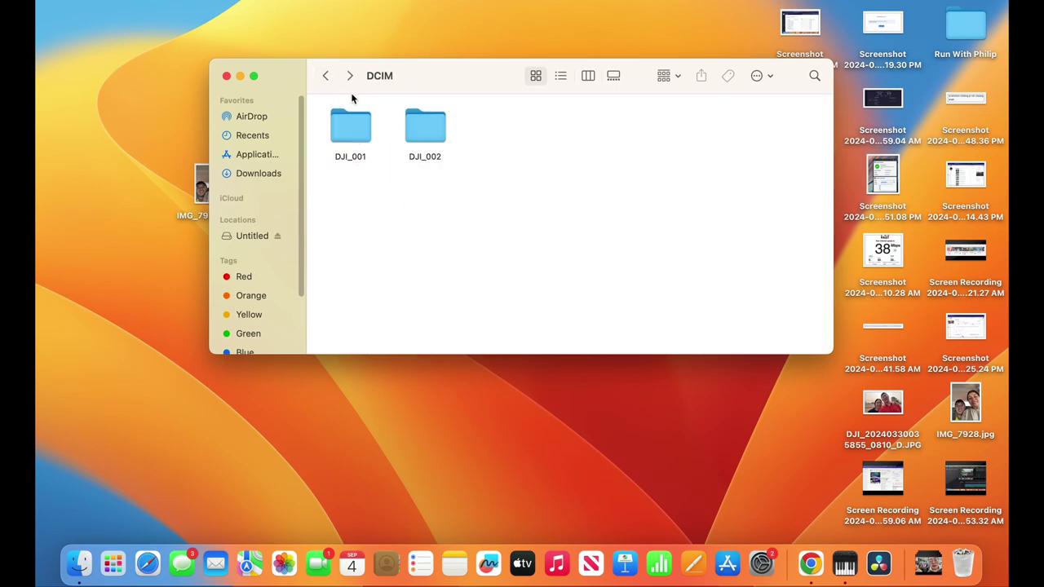
double_click(425, 135)
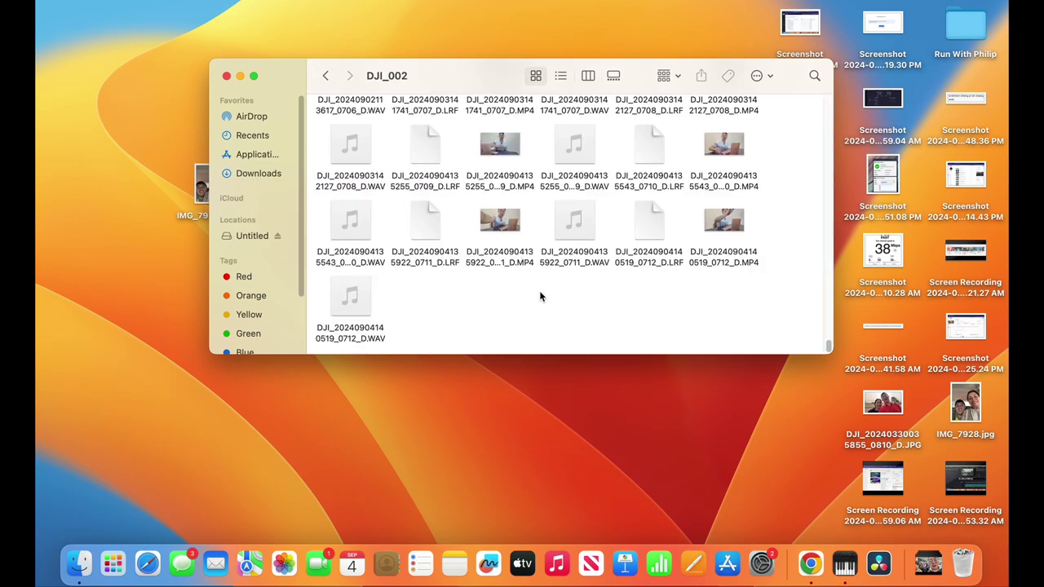
click(737, 262)
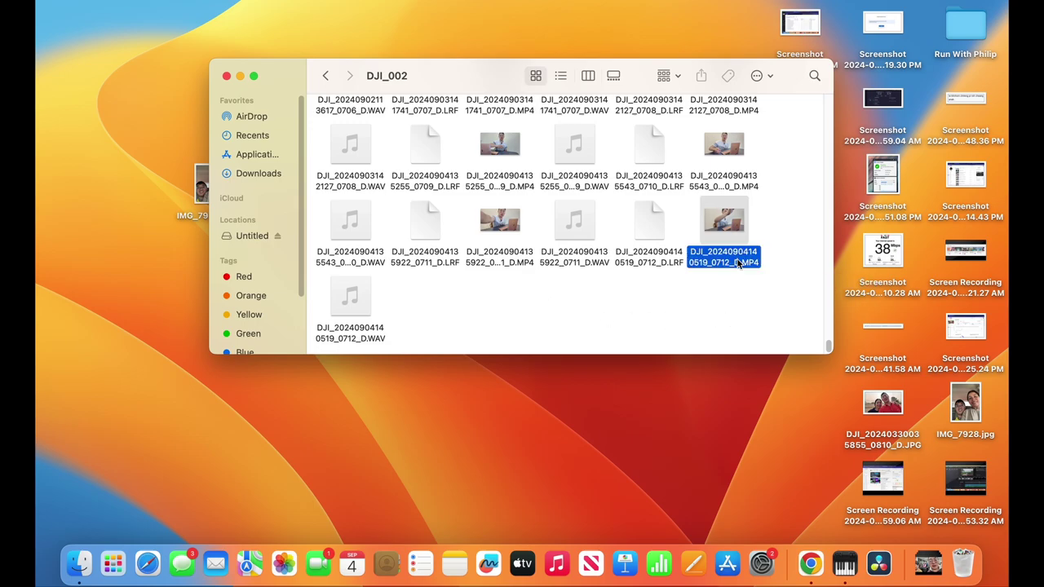
super+click(534, 263)
super+click(749, 184)
super+click(522, 181)
scroll(608, 320, up, 4)
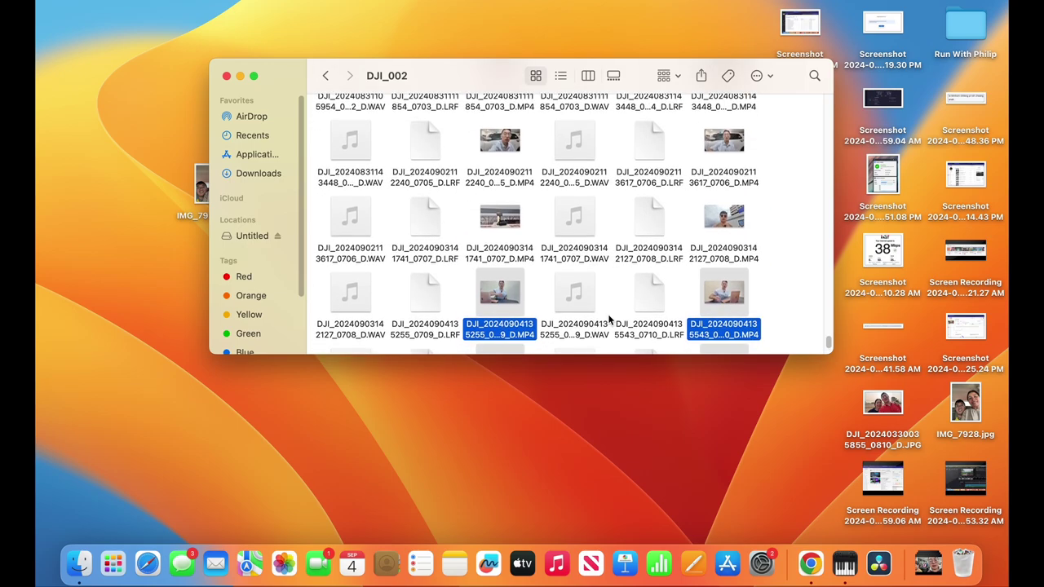
scroll(608, 319, down, 2)
scroll(712, 214, down, 3)
click(715, 255)
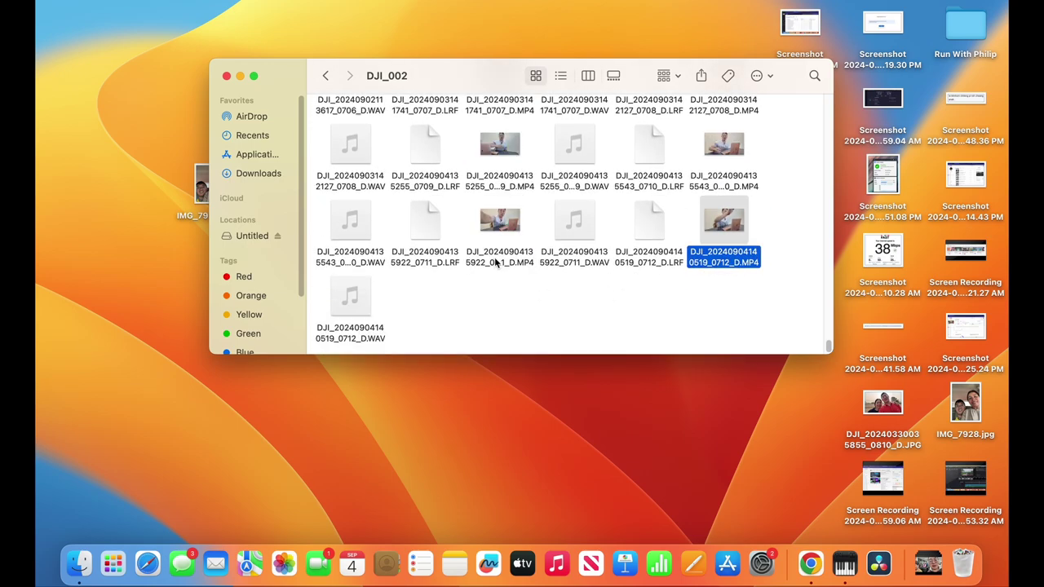
super+click(496, 262)
super+click(508, 187)
super+click(708, 187)
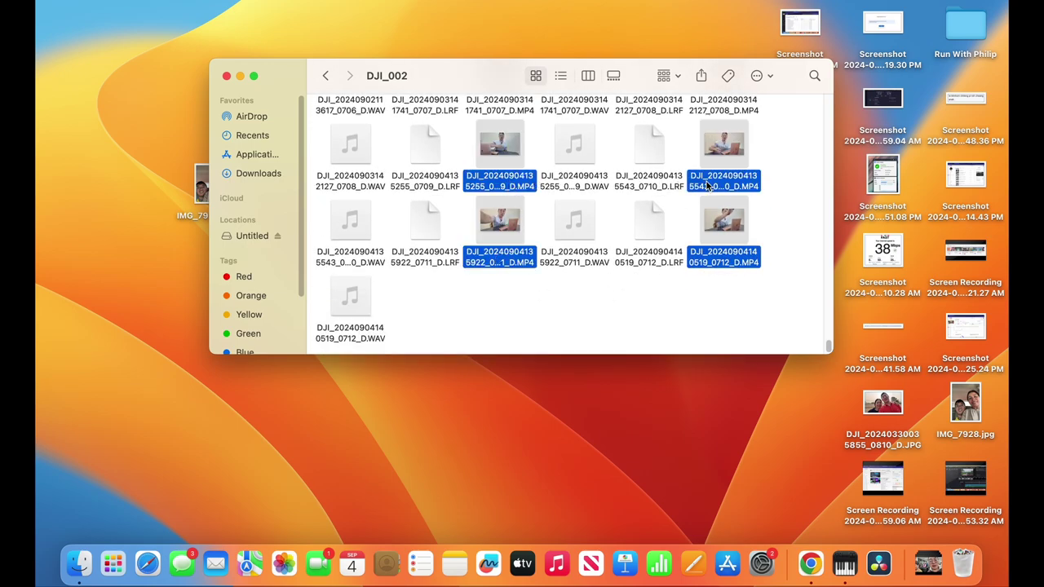
key(shift+super+f)
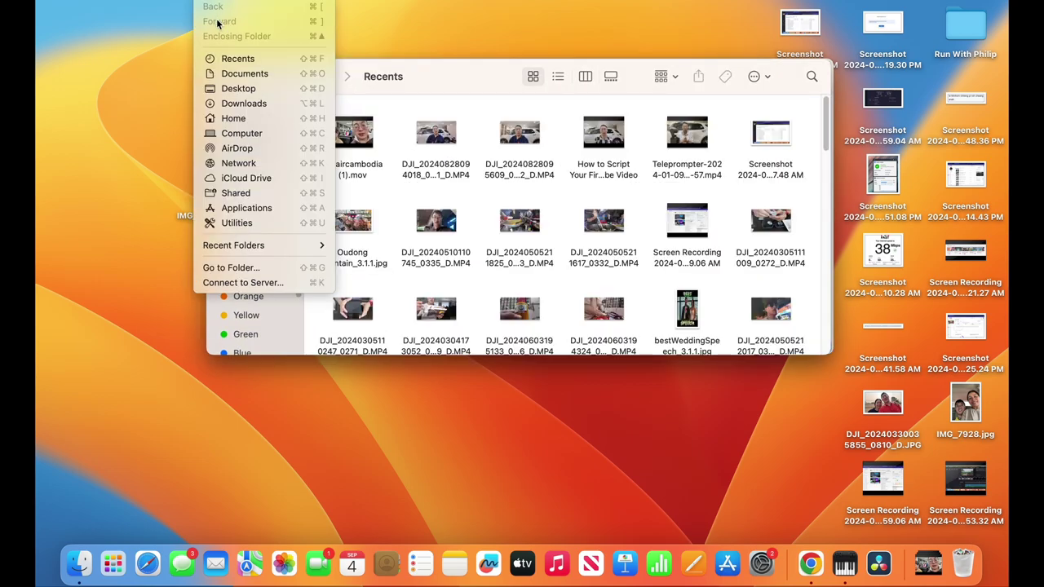
Navigate to Desktop > Run With Philip > newclips > 30daychallenge.
click(239, 88)
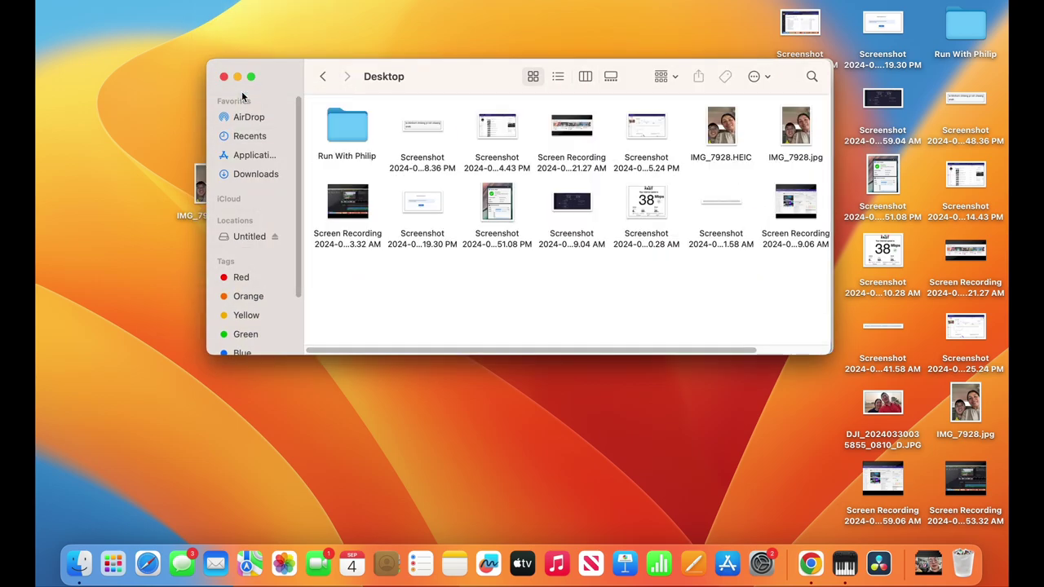
double_click(342, 135)
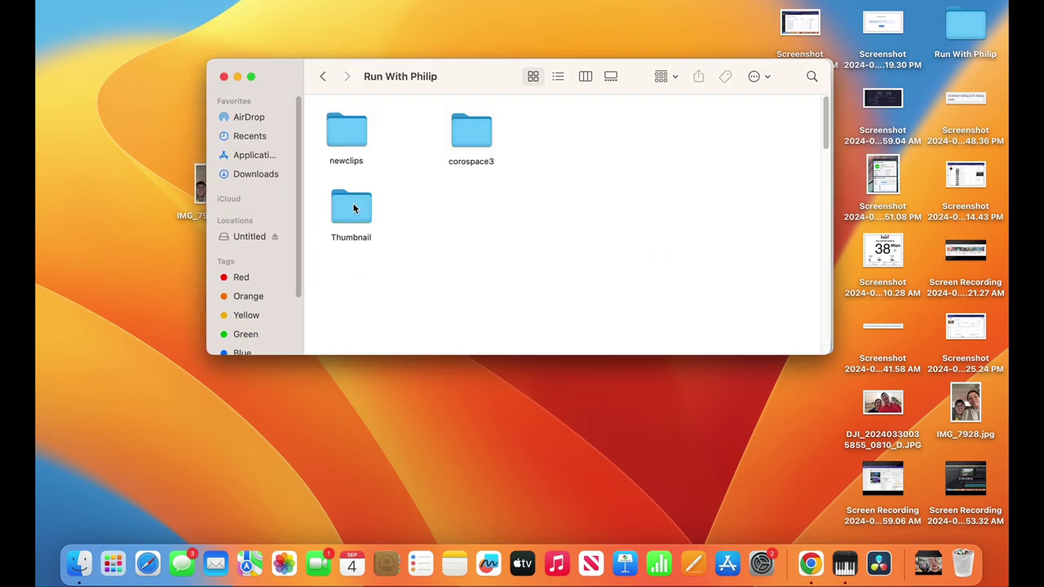
double_click(346, 132)
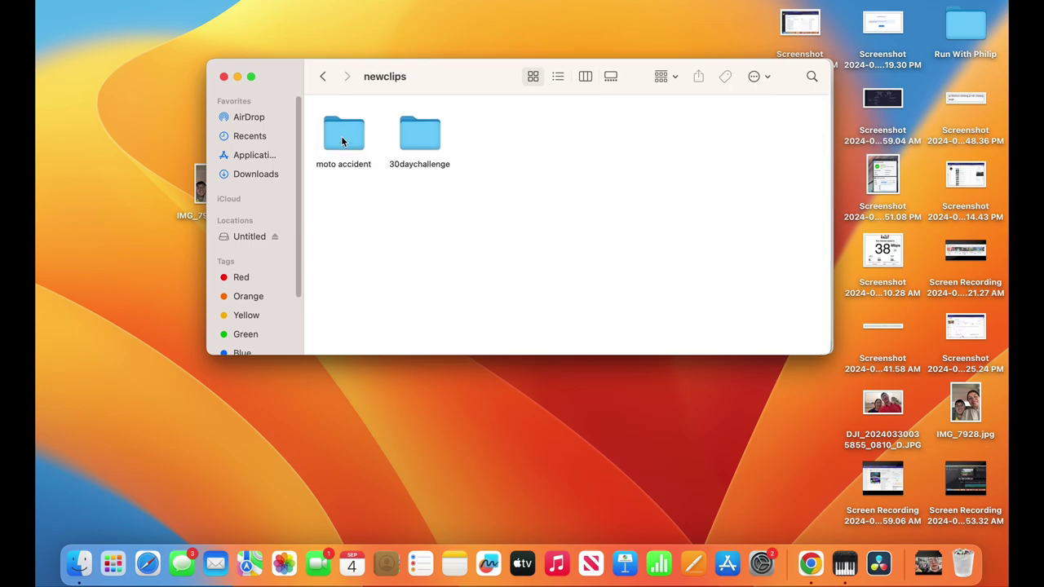
double_click(419, 134)
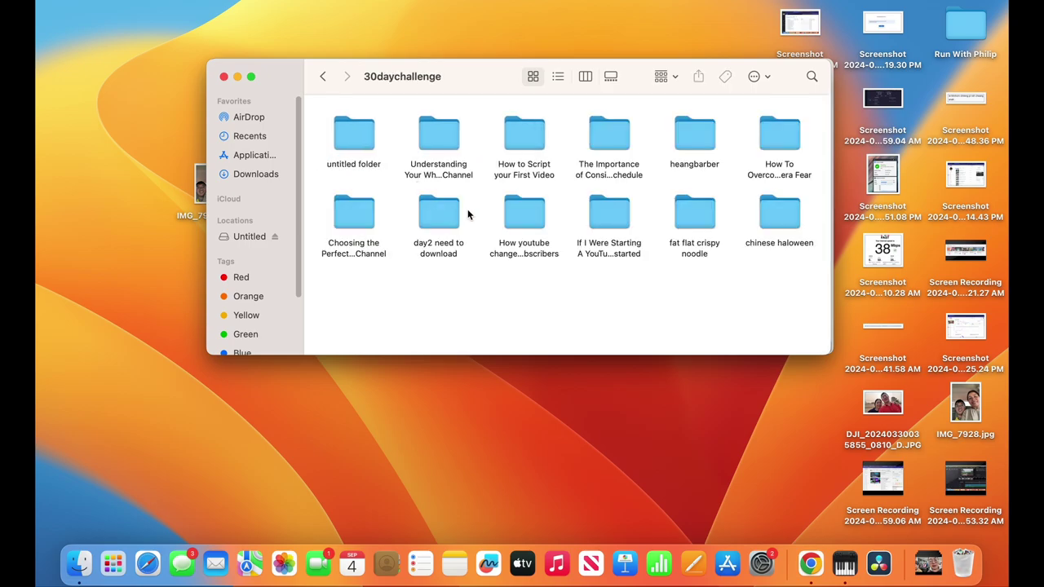
Create a folder named 'Edit your first youtube video', open it and paste the four clips.
right_click(348, 304)
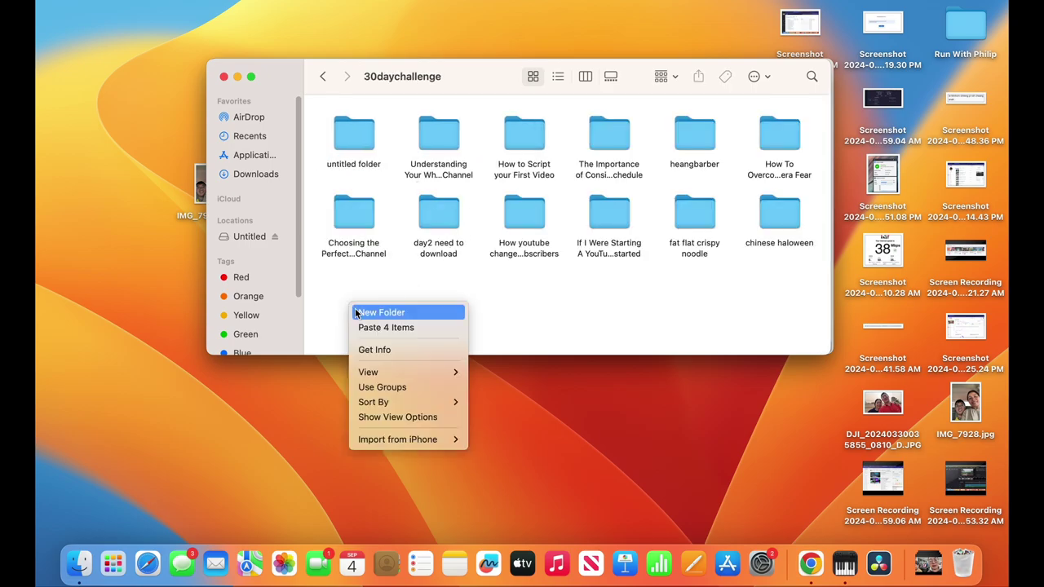
click(369, 313)
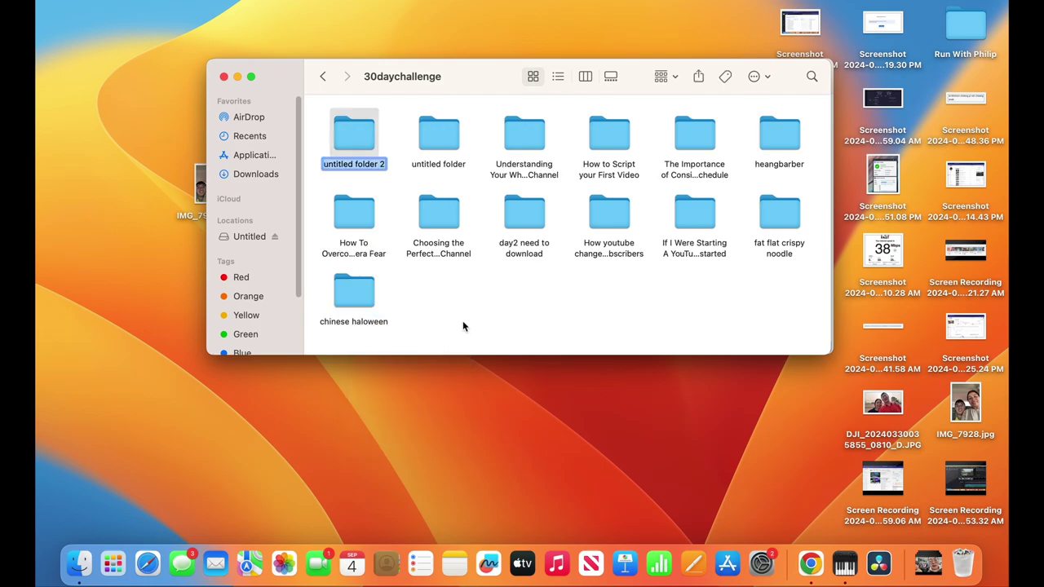
text(Edit your)
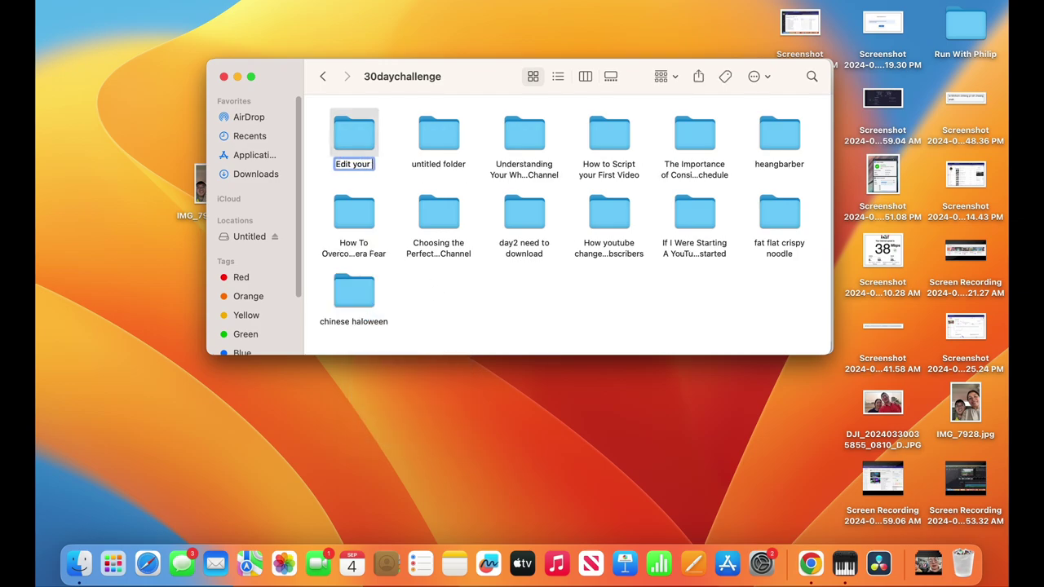
text( first youtube video)
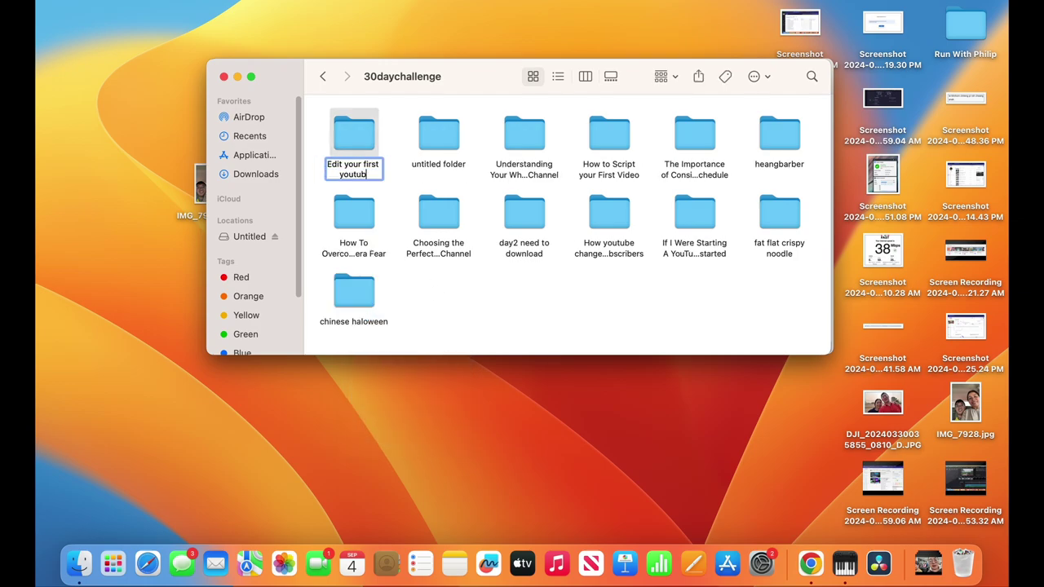
click(356, 139)
double_click(357, 141)
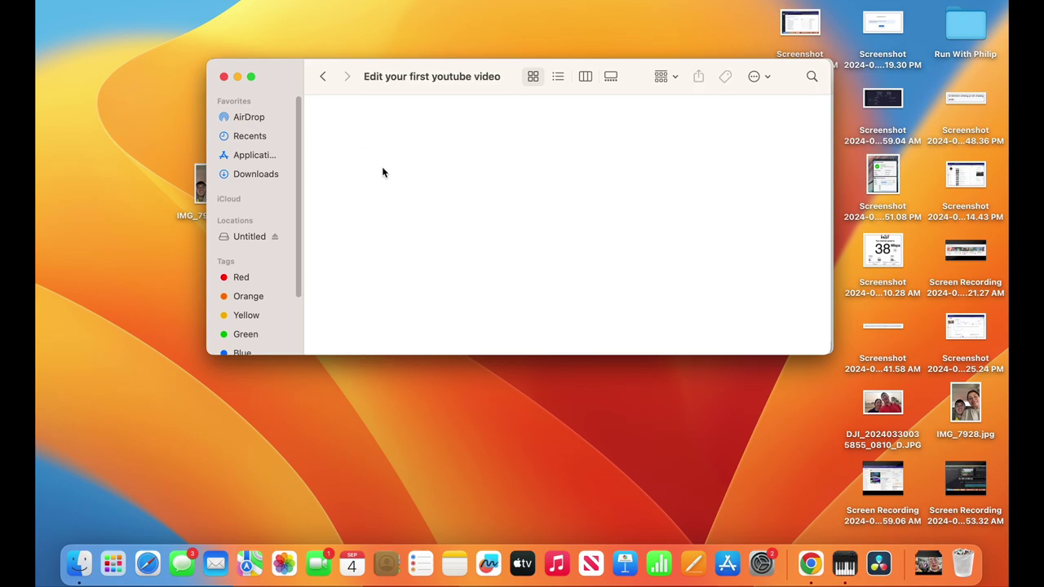
key(super+v)
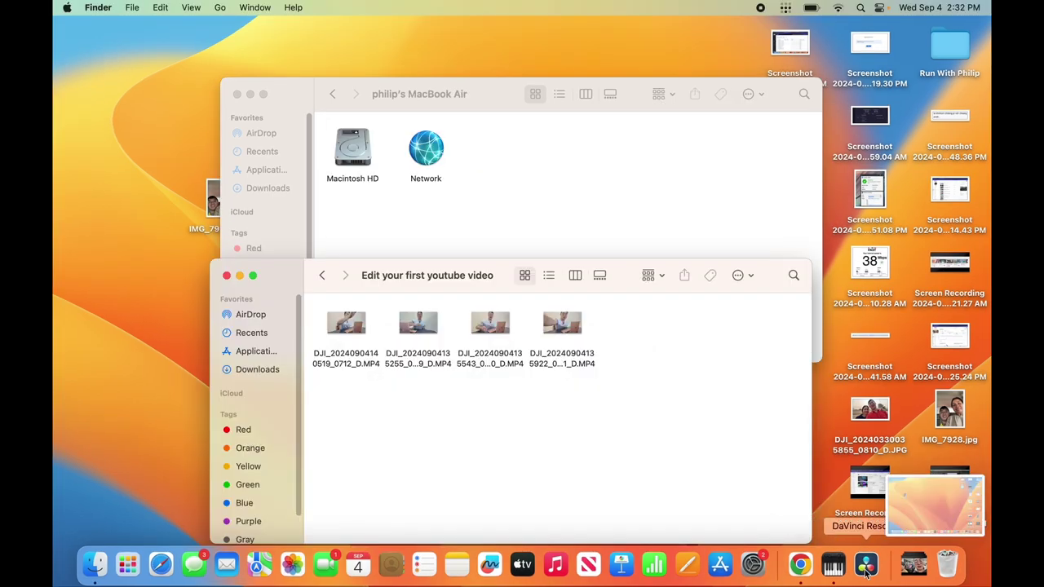
Launch DaVinci Resolve, open the Untitled Project and save it as 'how to edit first youtube video'.
click(868, 564)
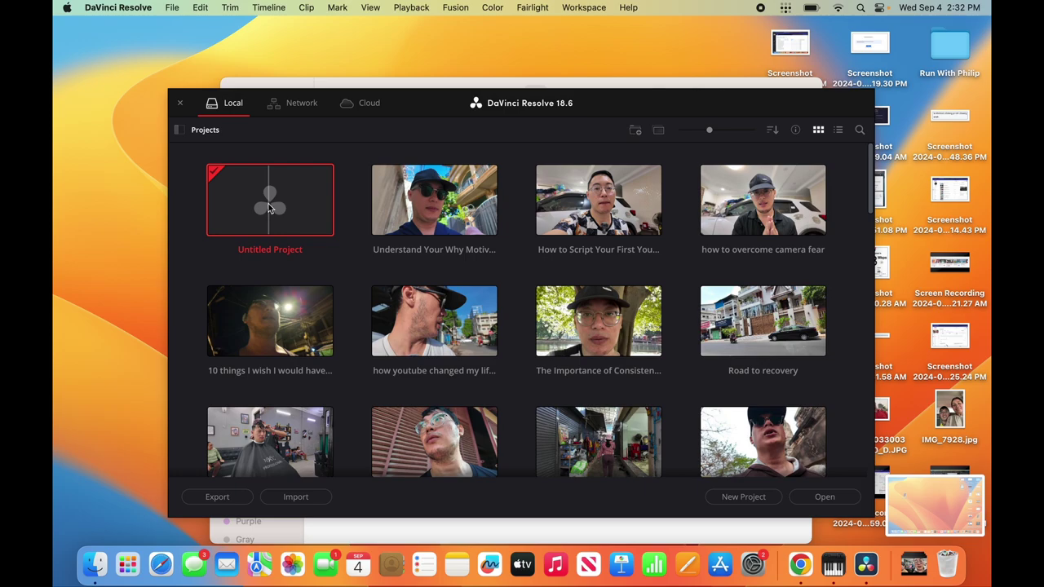
double_click(271, 208)
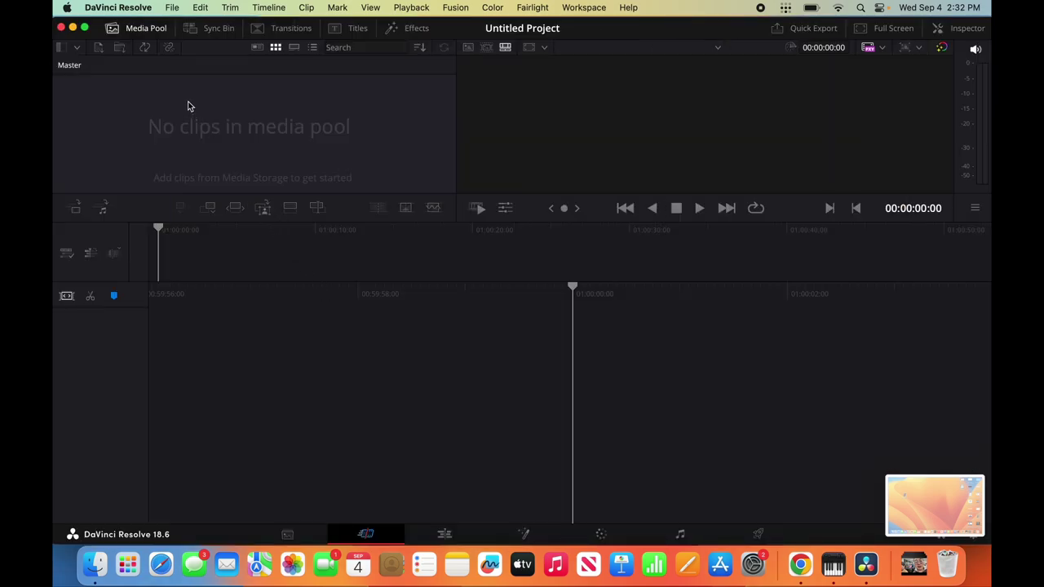
click(168, 9)
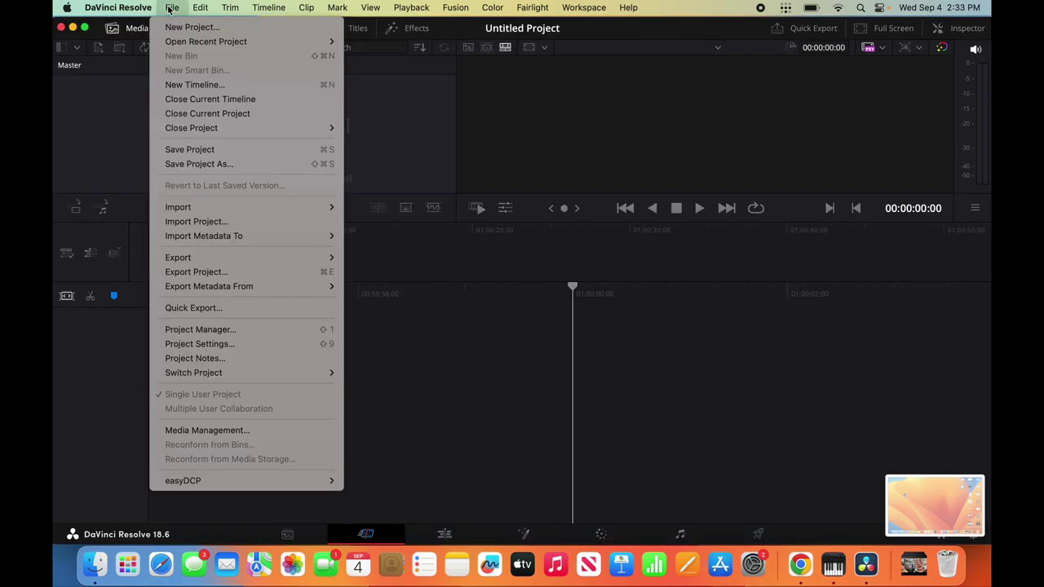
click(212, 151)
text(how to edit)
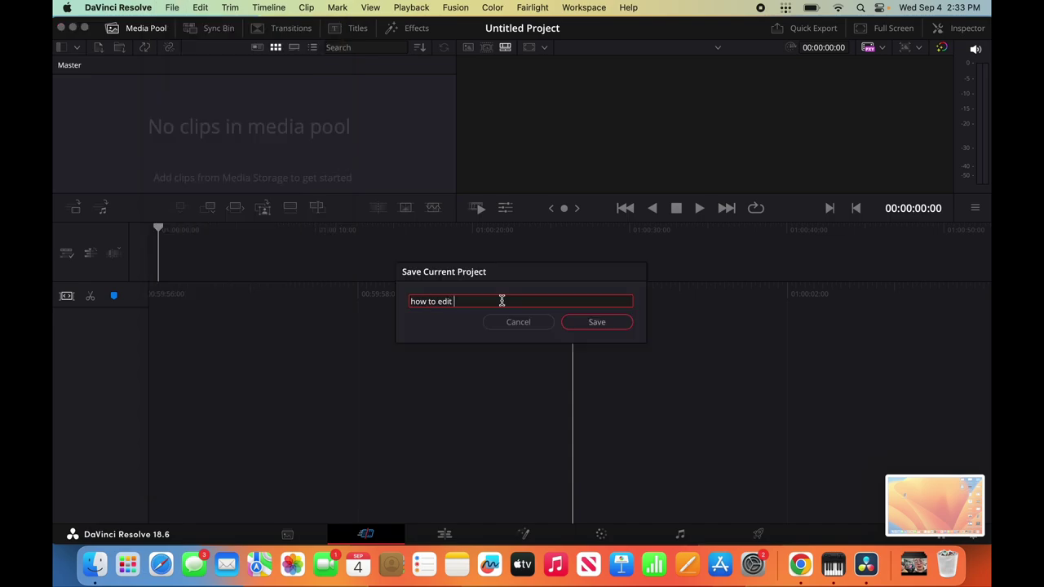
text( first youtube video)
key(Return)
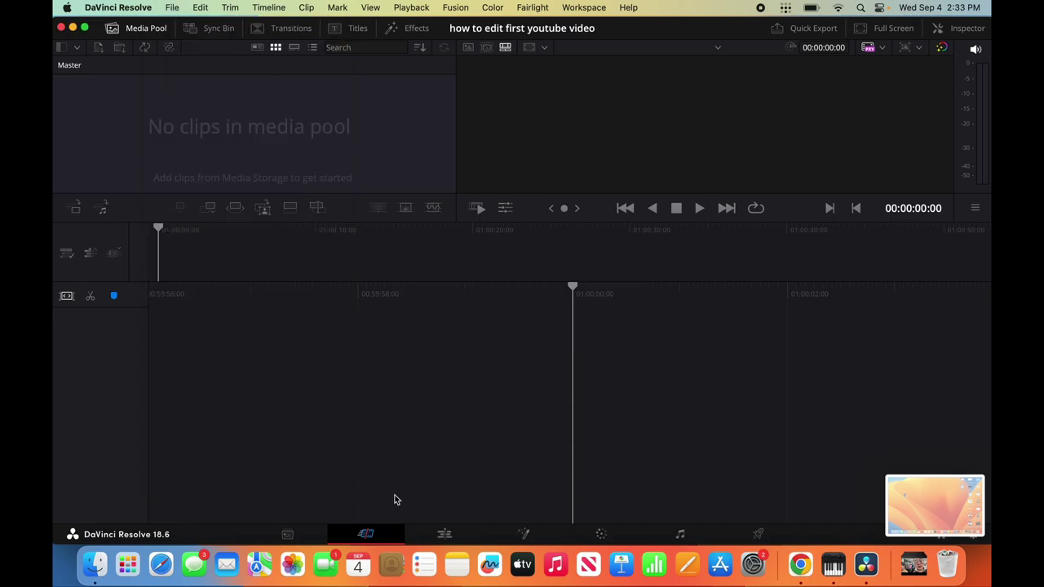
Switch to the Edit page with effects library hidden and media pool shown, then start File > Import.
click(443, 535)
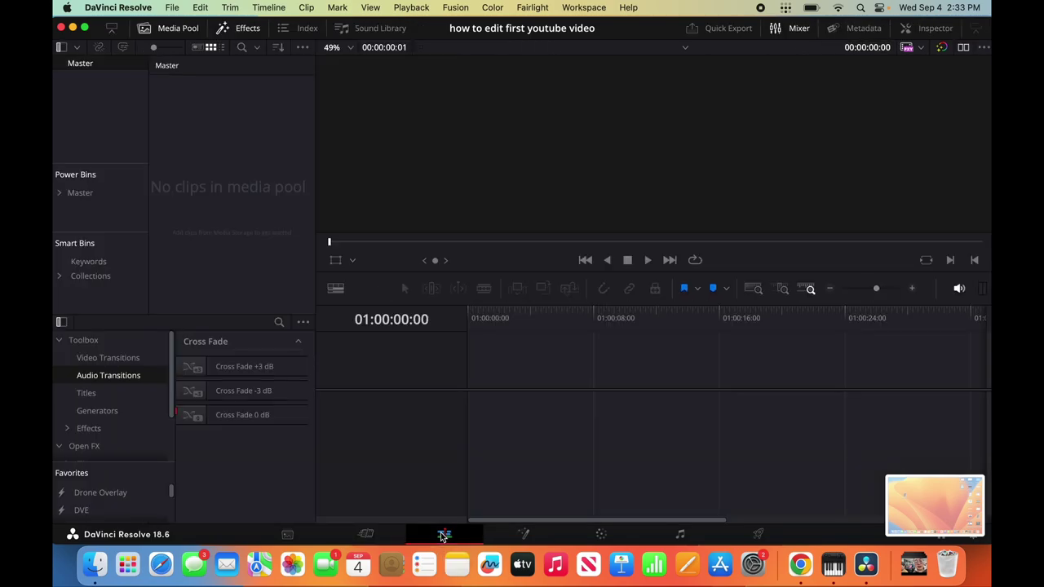
click(169, 32)
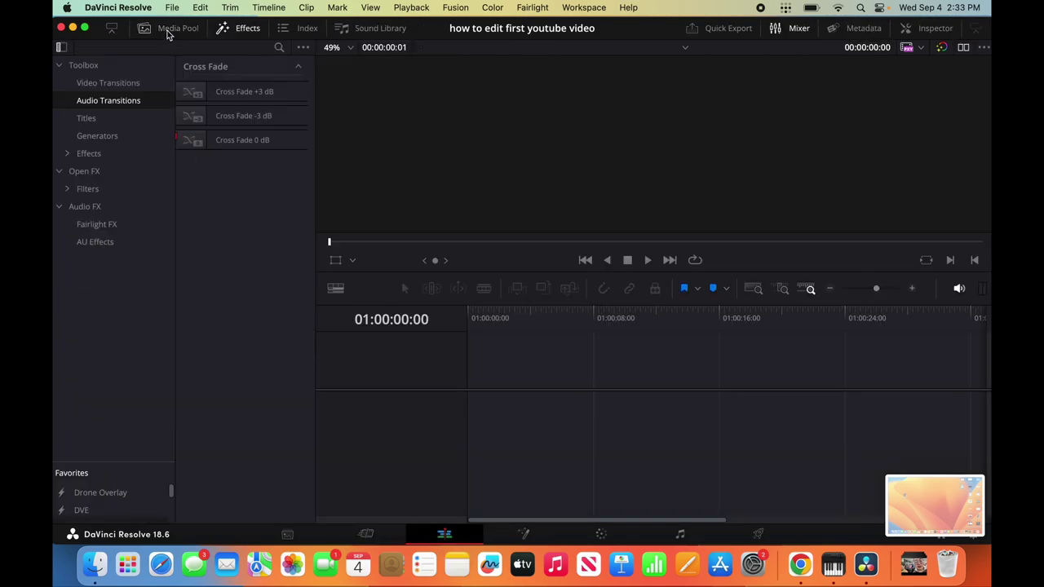
click(237, 29)
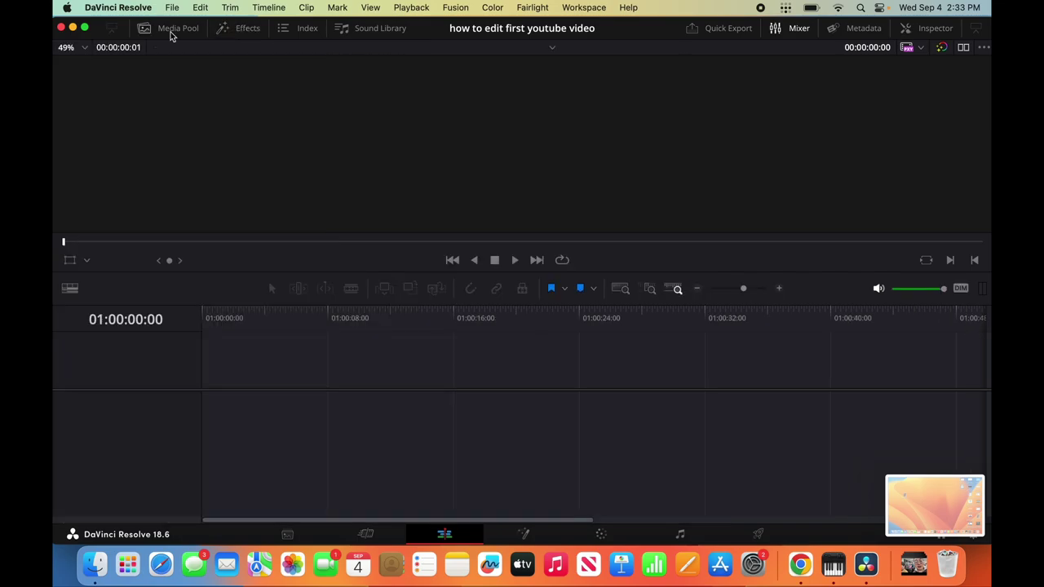
click(173, 31)
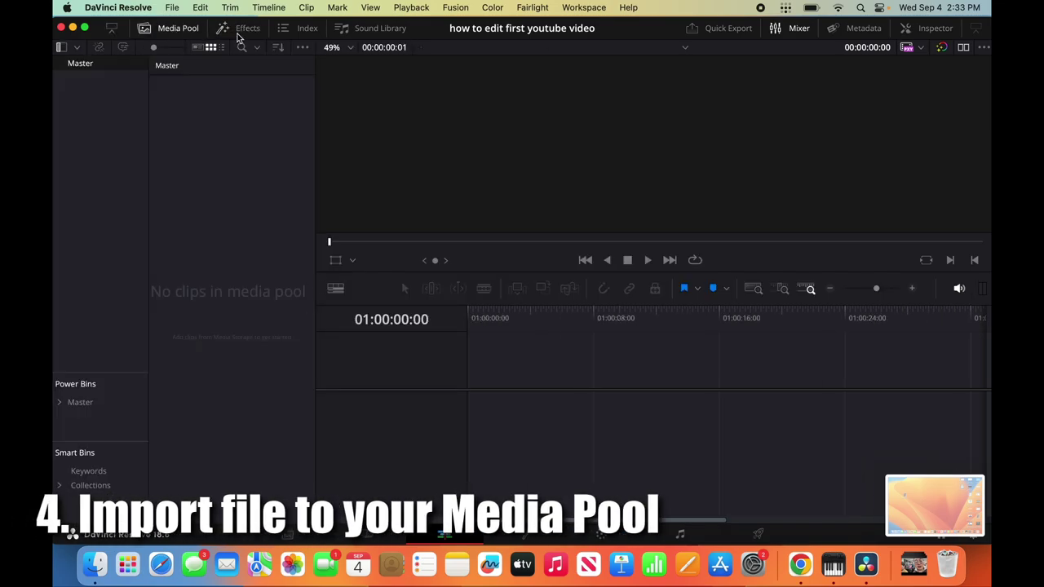
click(172, 7)
mouse_move(224, 211)
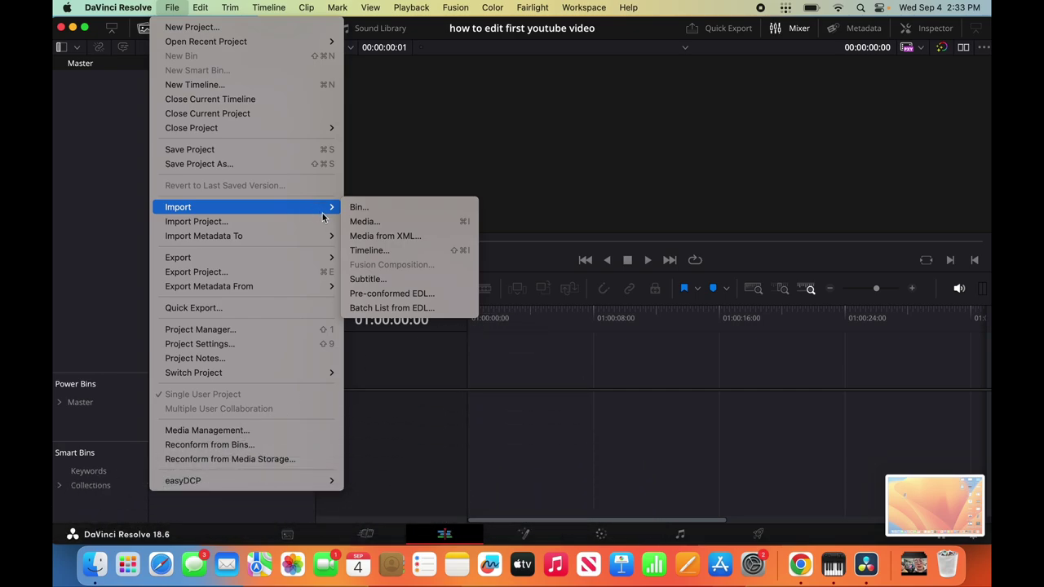
Import all four DJI clips from Desktop > Run With Philip > newclips > 30daychallenge > Edit your first youtube video.
click(380, 223)
click(637, 89)
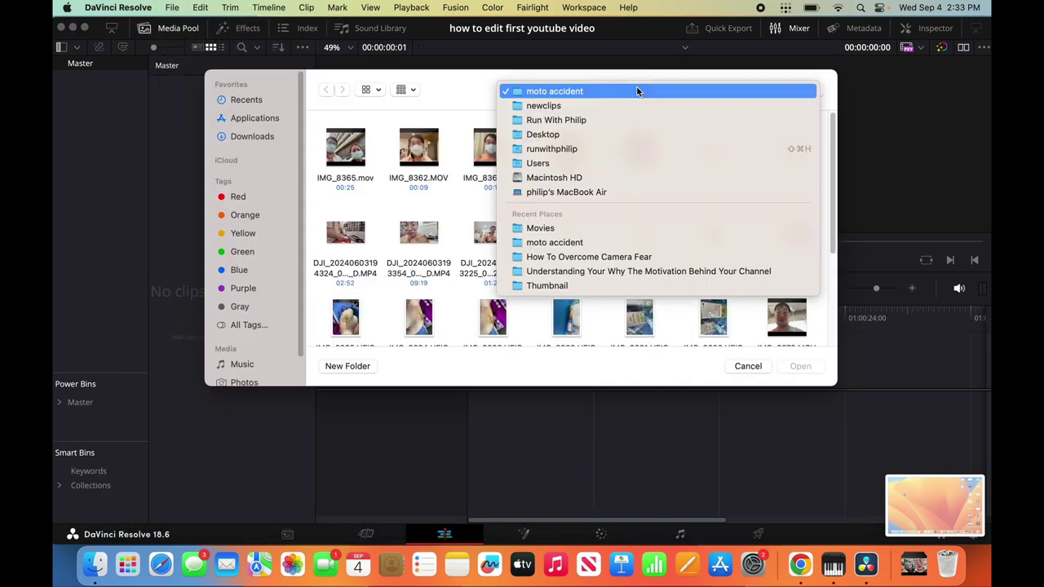
click(576, 137)
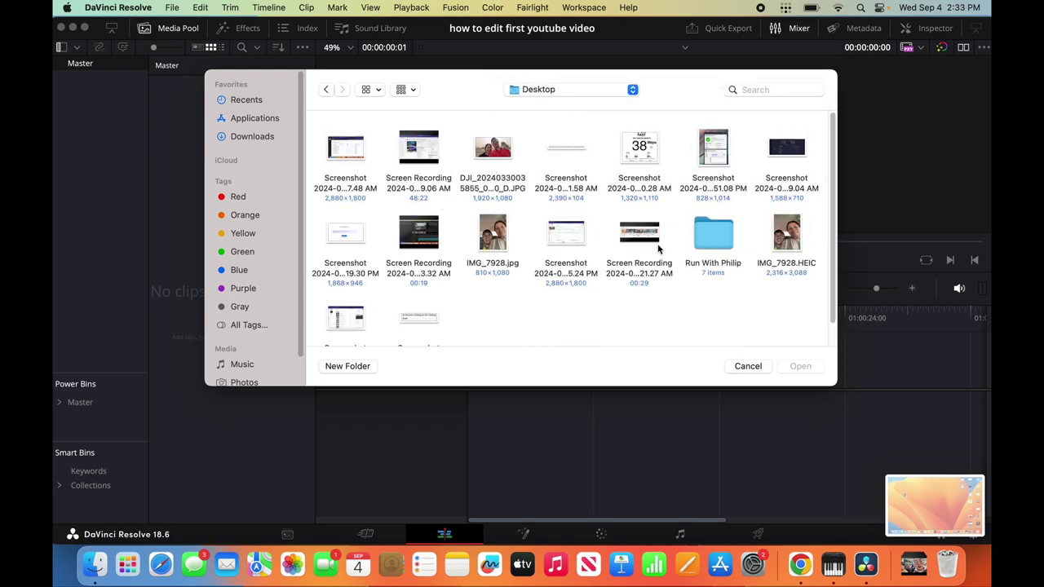
double_click(710, 237)
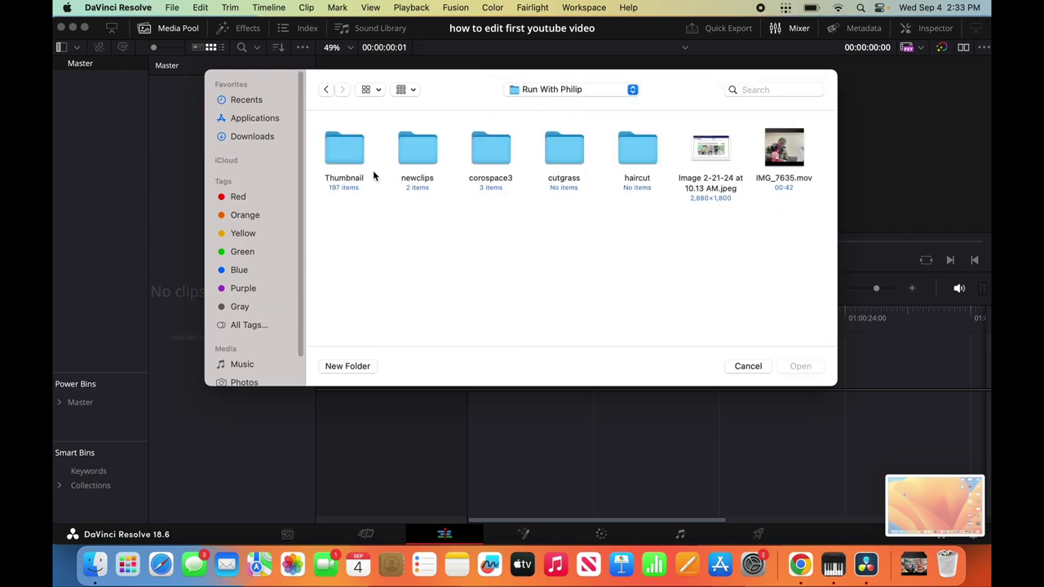
double_click(417, 151)
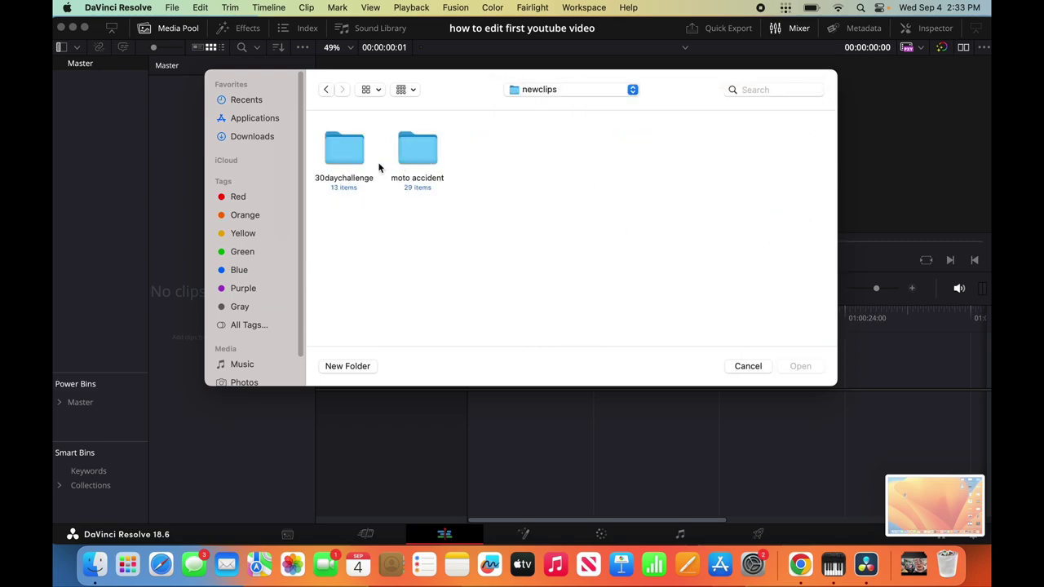
double_click(348, 157)
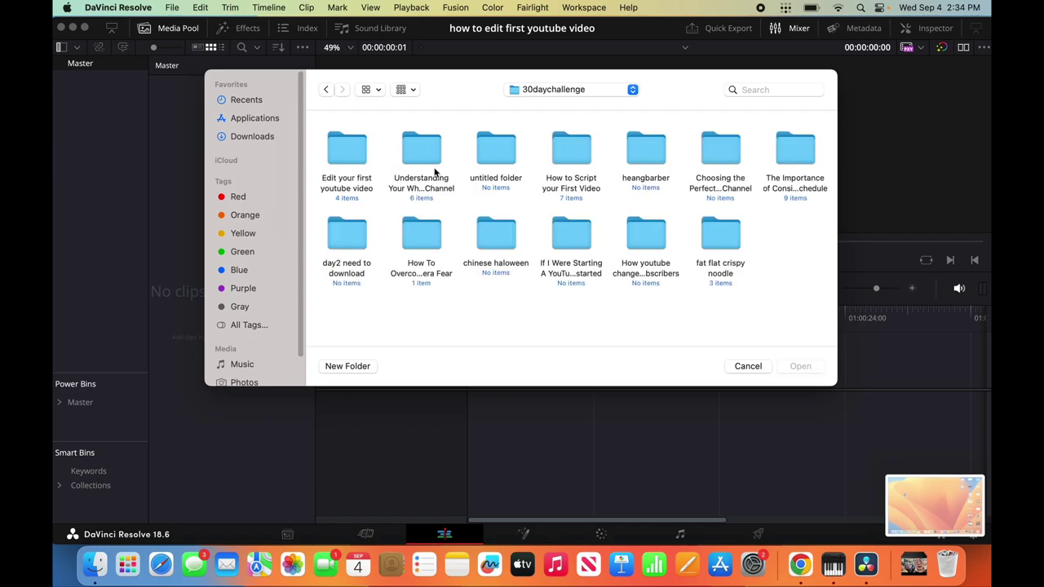
click(350, 195)
double_click(350, 195)
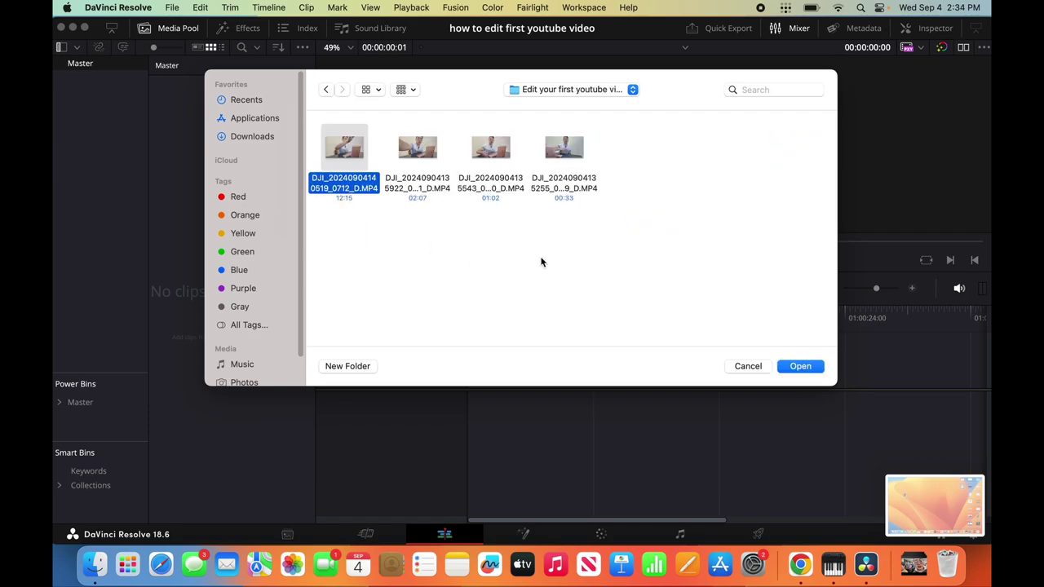
drag(592, 254, 332, 143)
click(804, 369)
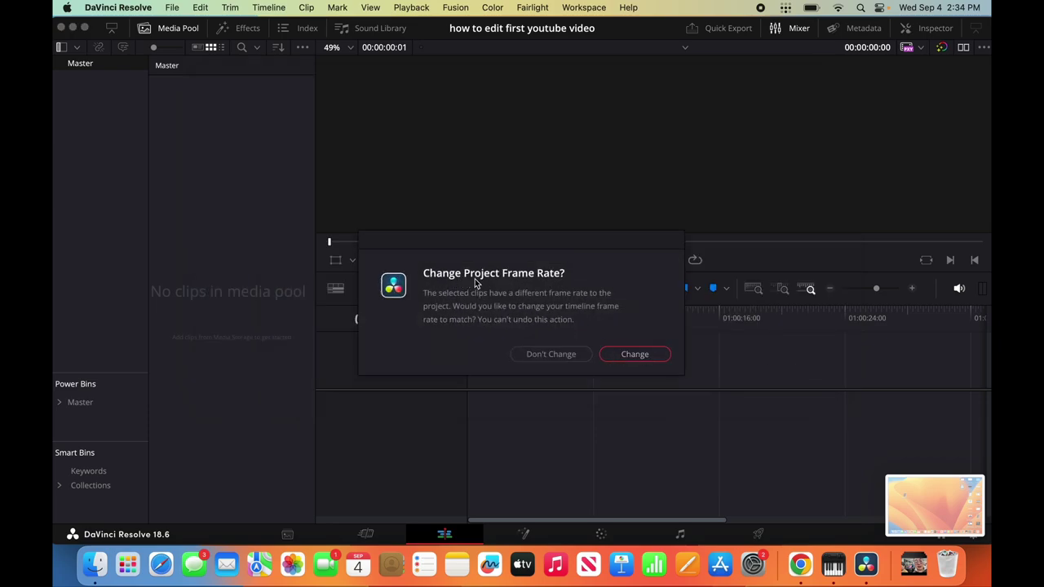
Accept the frame-rate change and set the timeline frame rate to 60 in Project Settings.
click(641, 354)
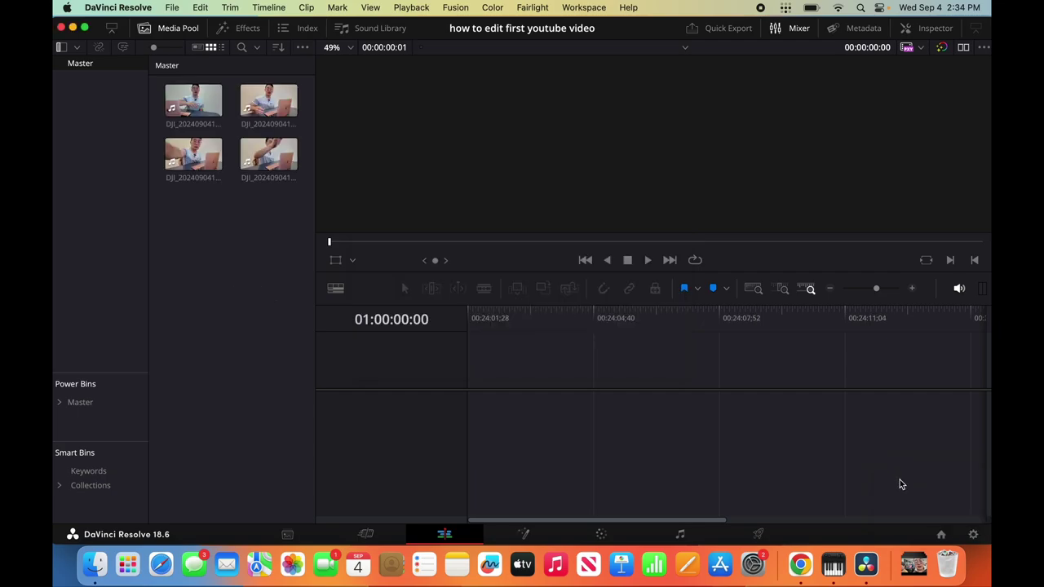
click(974, 535)
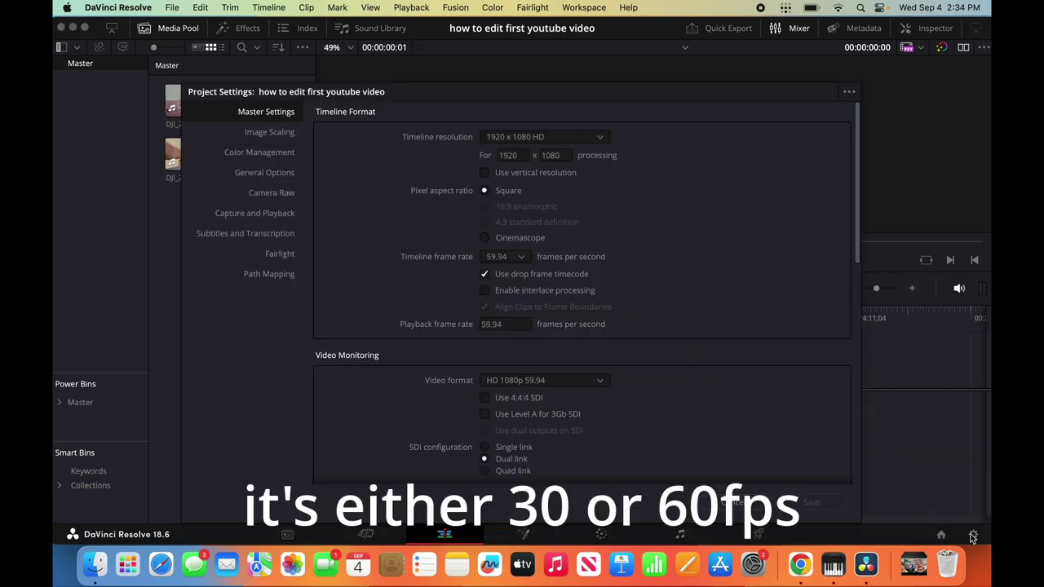
click(506, 256)
click(508, 408)
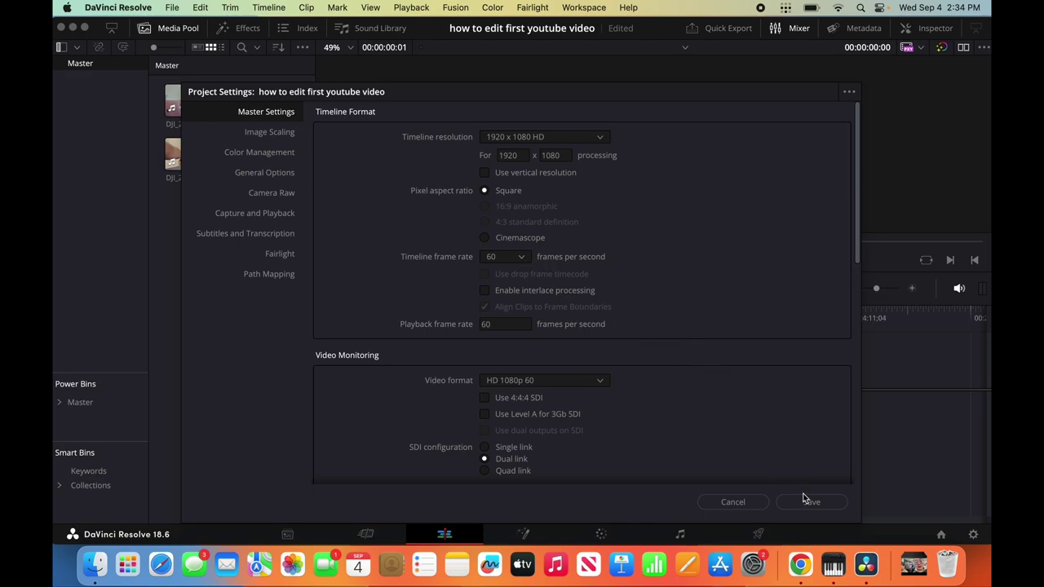
Set the timeline resolution to 1920 x 1080 HD, then save the settings and confirm.
click(601, 140)
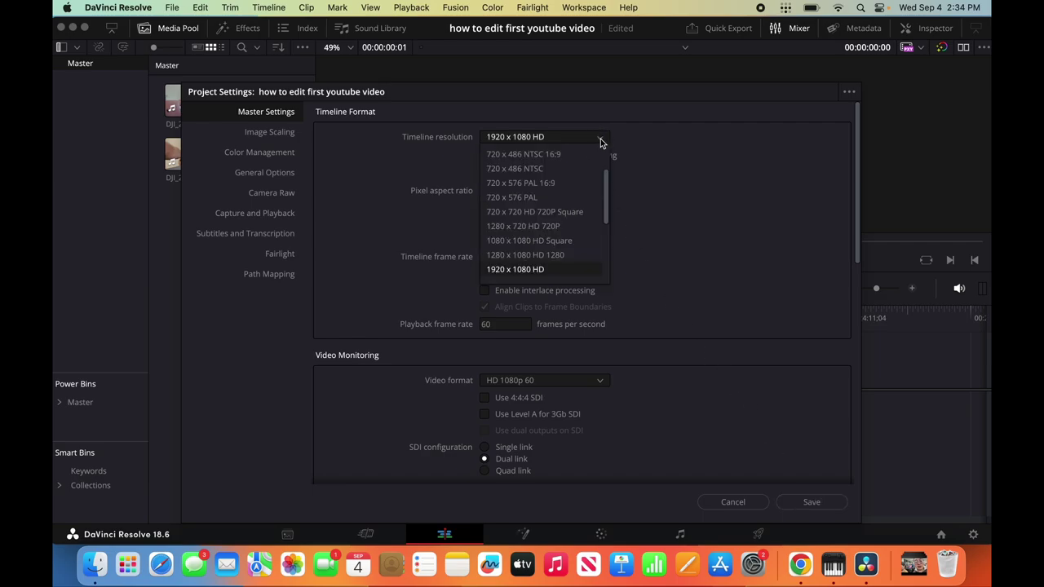
click(563, 271)
click(601, 136)
drag(607, 195, 614, 263)
scroll(544, 207, up, 3)
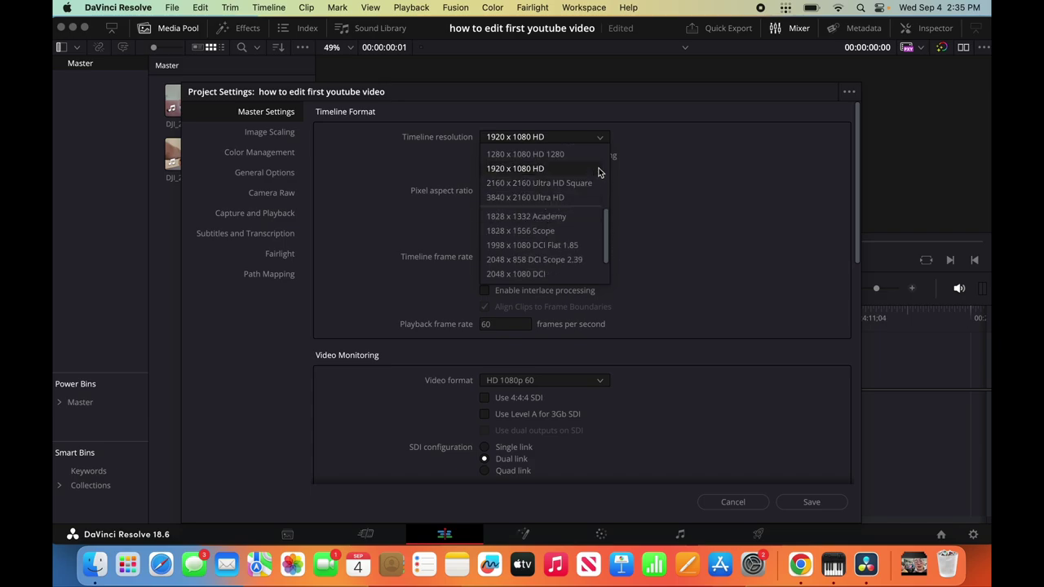
click(555, 198)
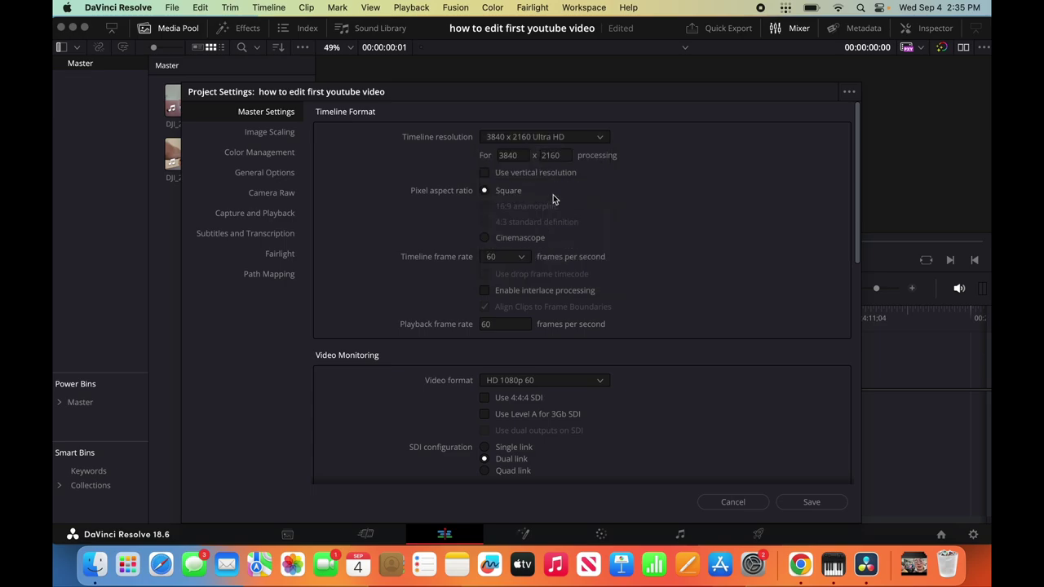
click(602, 137)
click(548, 239)
click(807, 504)
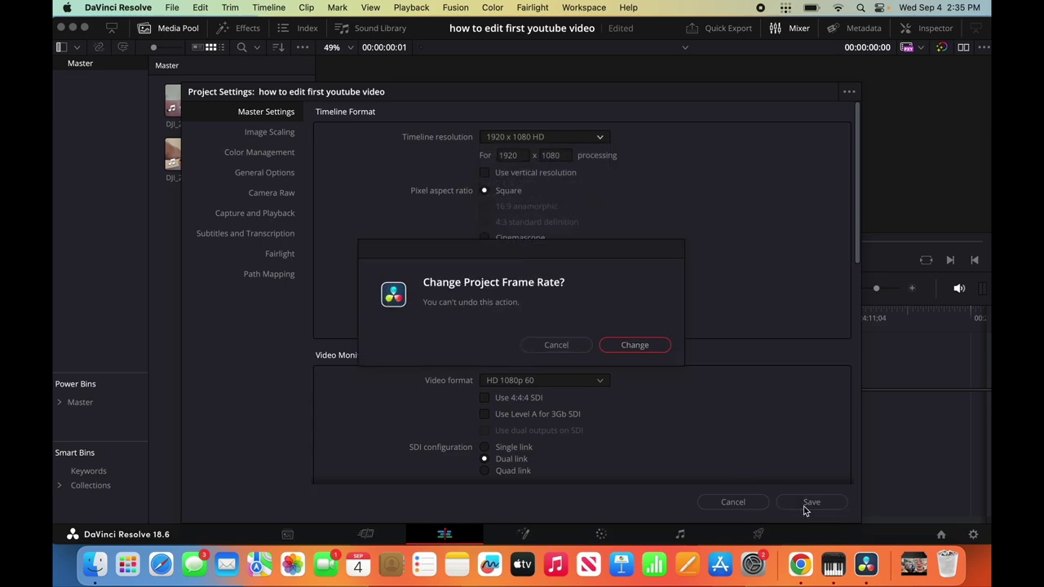
click(629, 349)
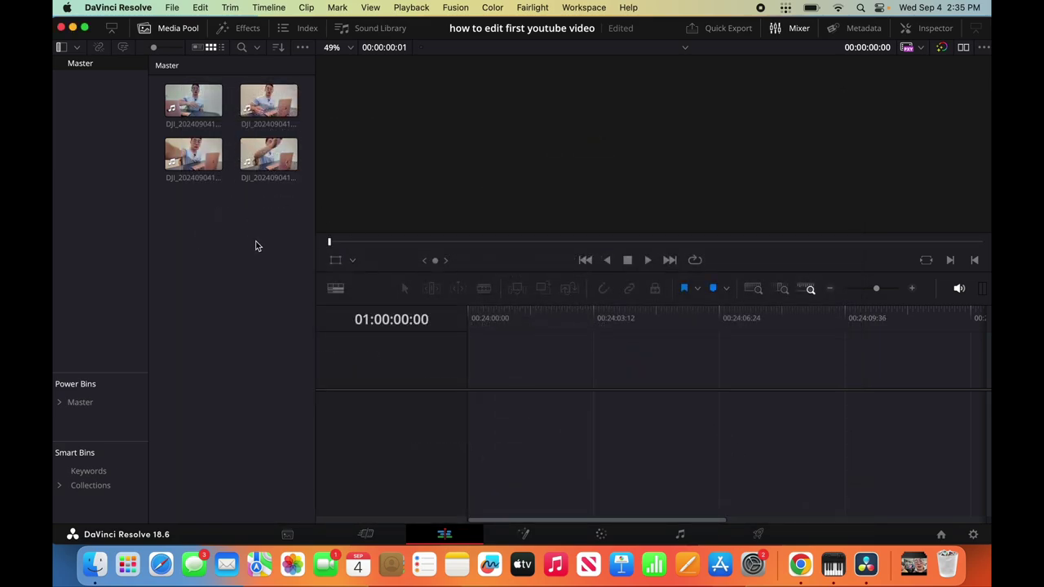
Put all four media pool clips on a new Timeline 1 and enlarge Audio 1 to show waveforms.
drag(286, 227, 472, 404)
drag(429, 456, 433, 500)
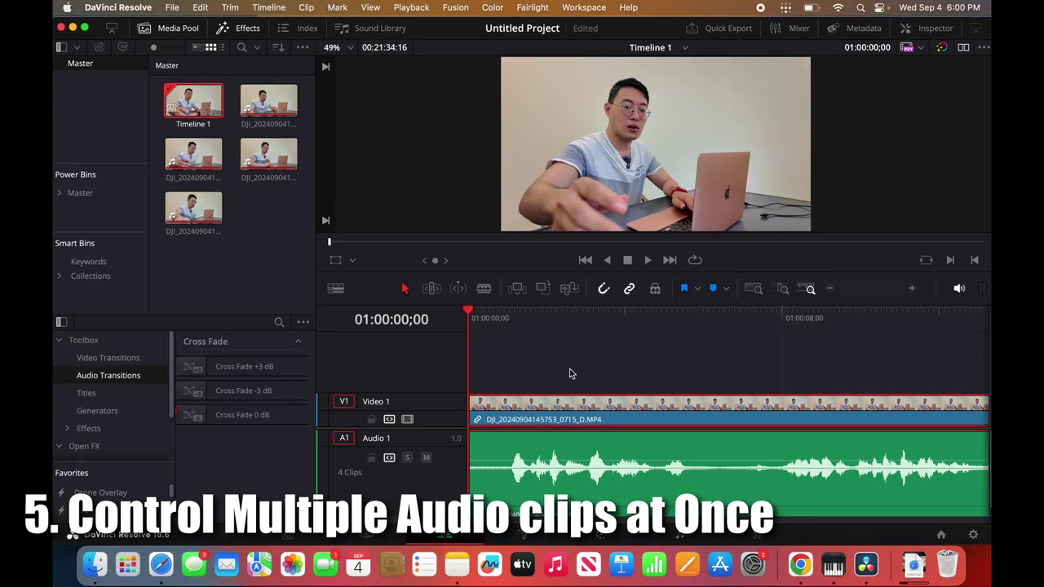
Lower the timeline clips' volume to about -2.75 in the Inspector's Audio settings.
drag(907, 289, 832, 290)
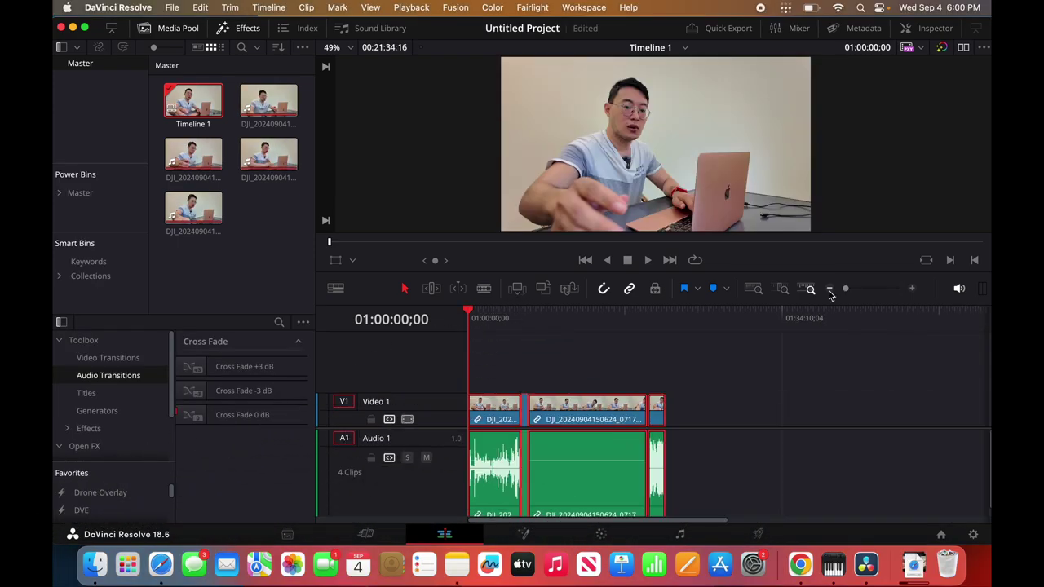
click(913, 289)
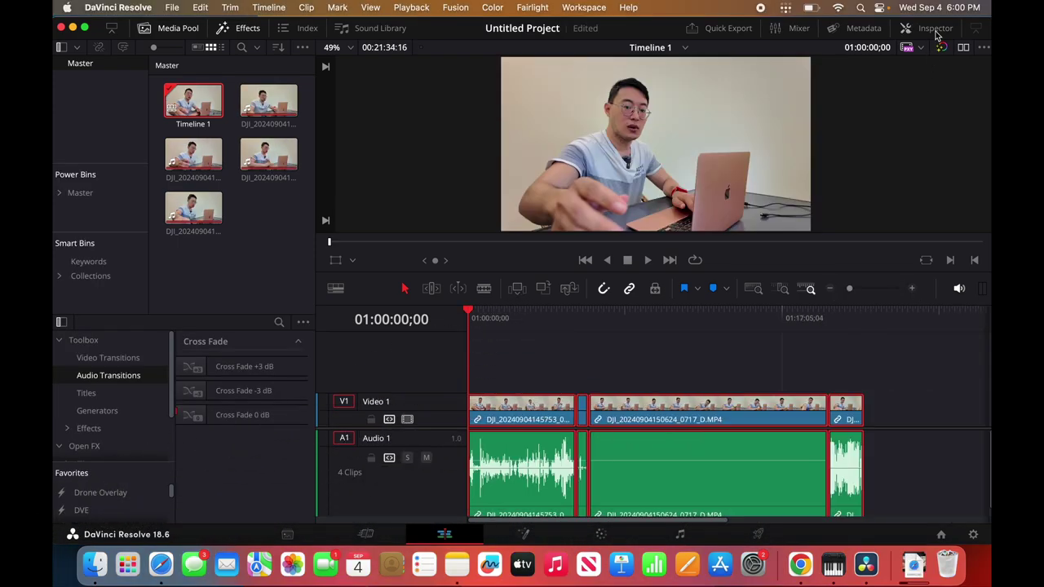
click(935, 29)
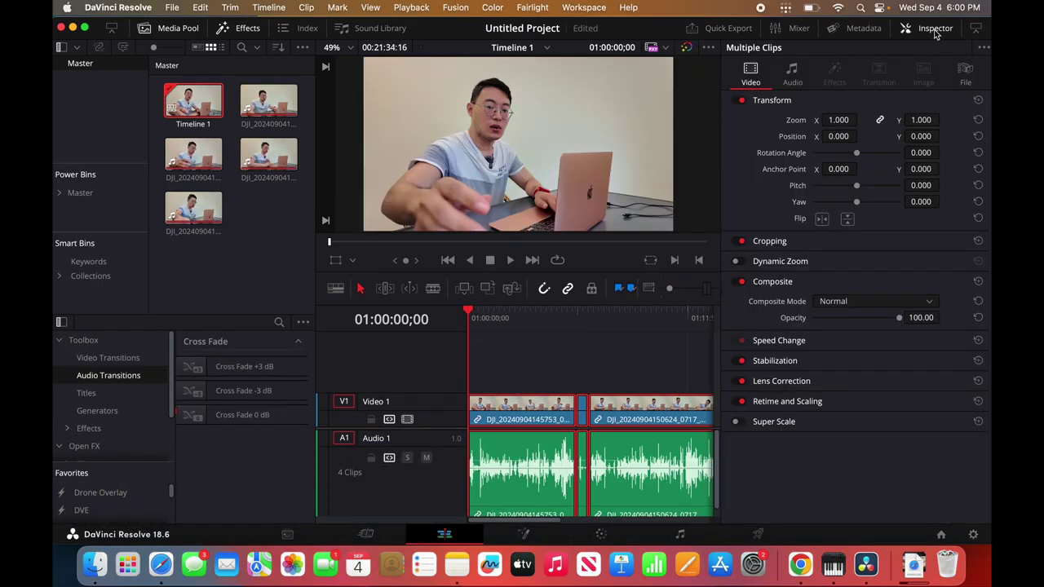
click(793, 73)
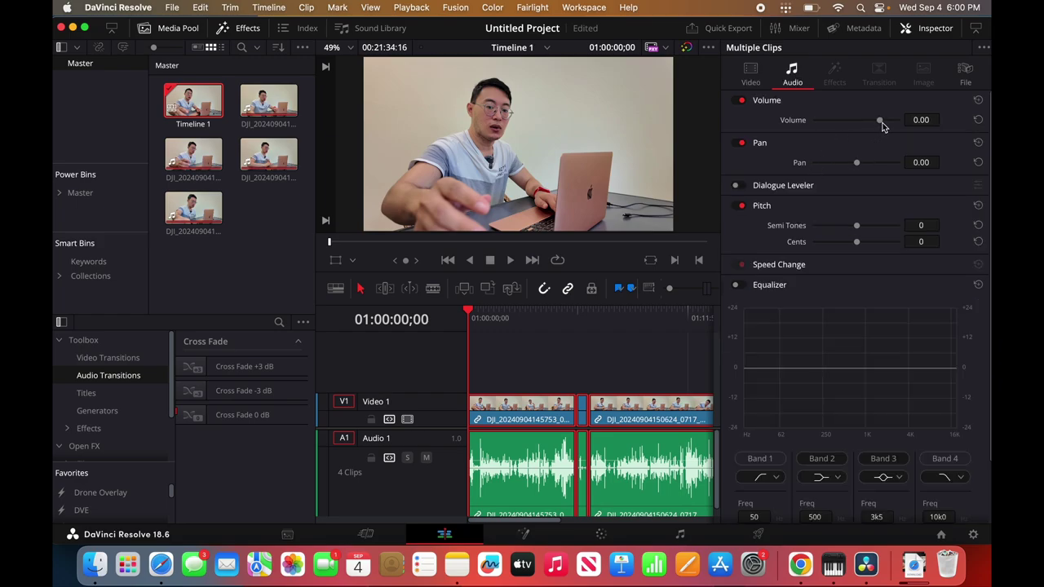
drag(881, 123, 877, 122)
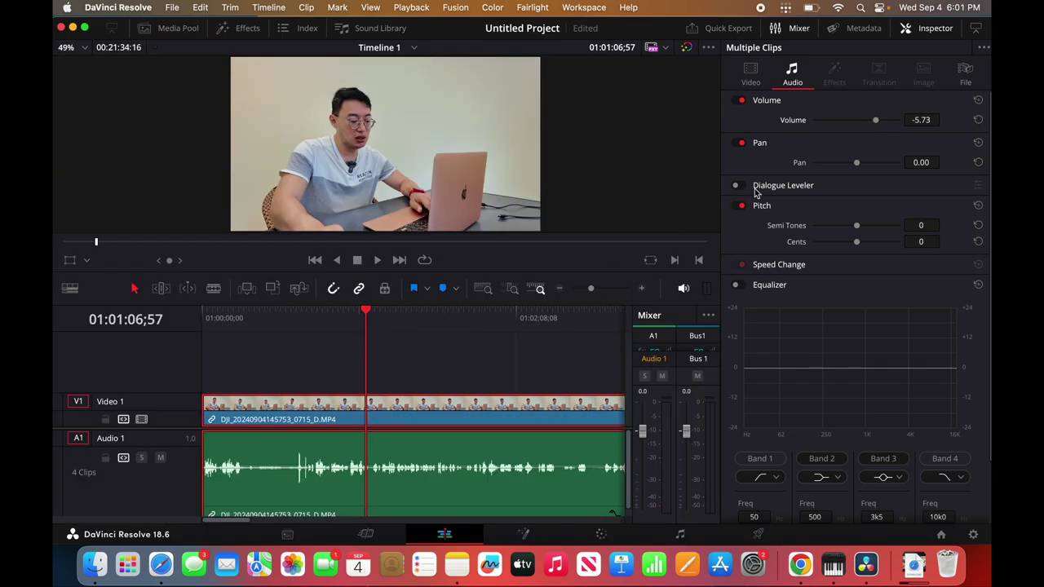
drag(877, 123, 879, 123)
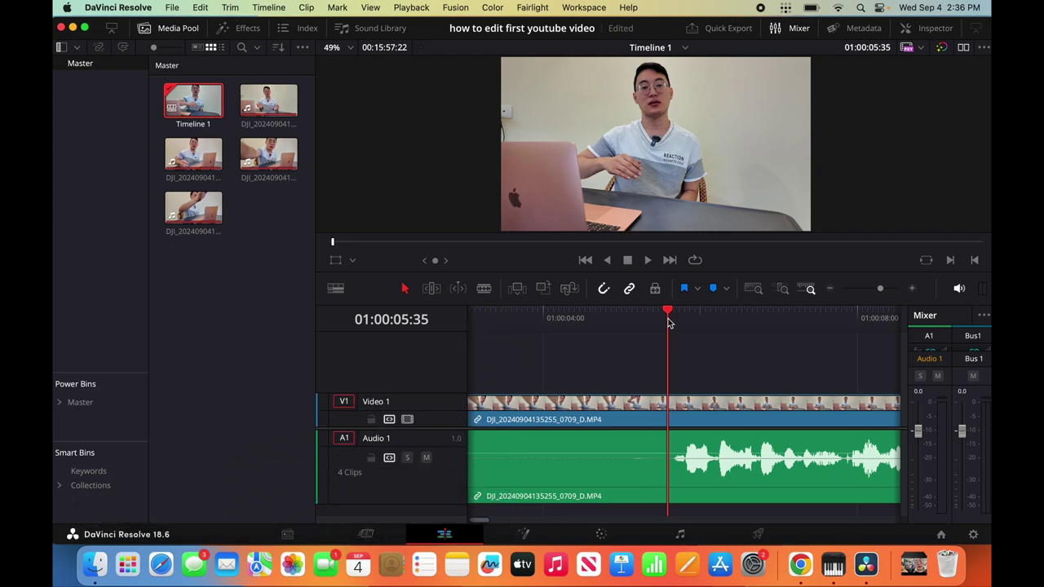
Split off the unwanted opening, ripple-delete it, and hide the Media Pool and Mixer.
click(671, 324)
key(super+b)
click(616, 418)
key(shift+BackSpace)
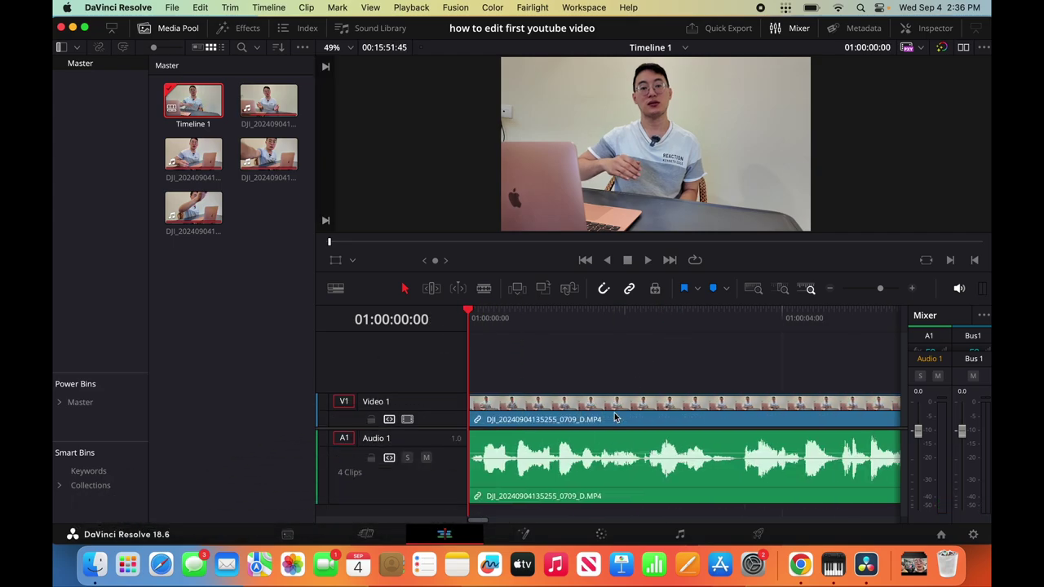
click(164, 29)
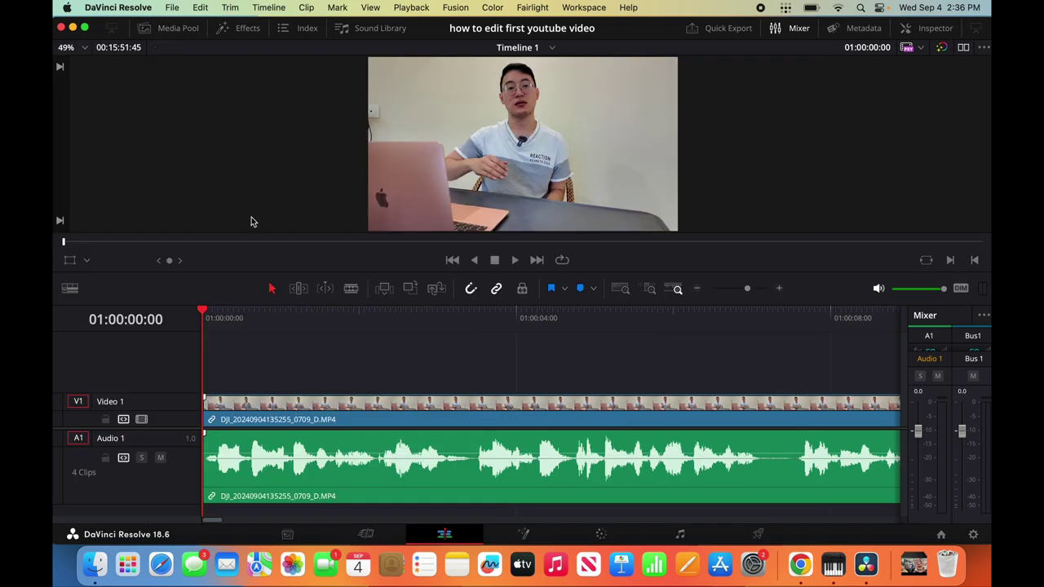
click(800, 28)
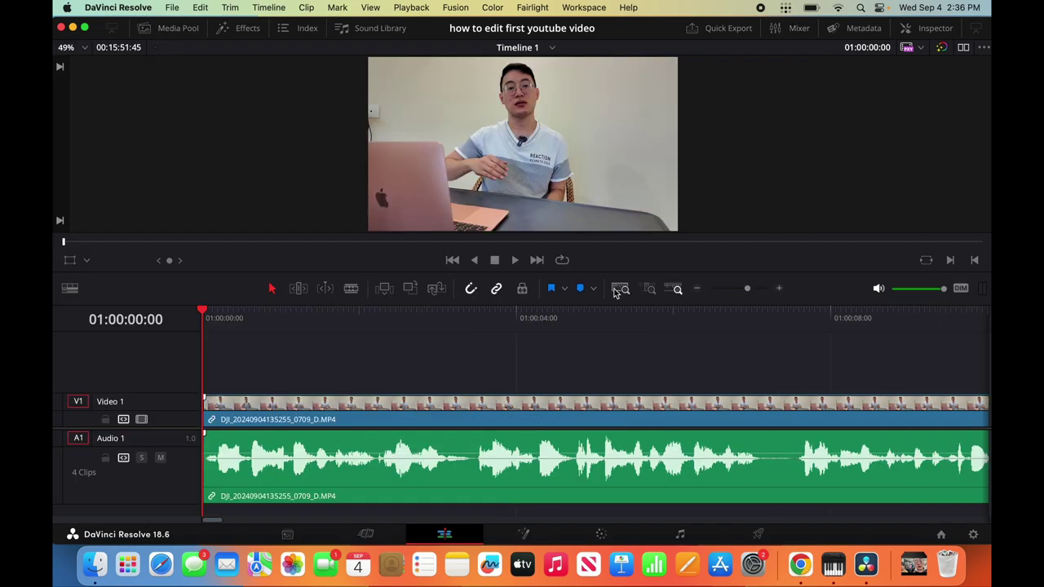
Cut out the short pause with two splits and delete it, closing the gap.
click(760, 318)
key(super+b)
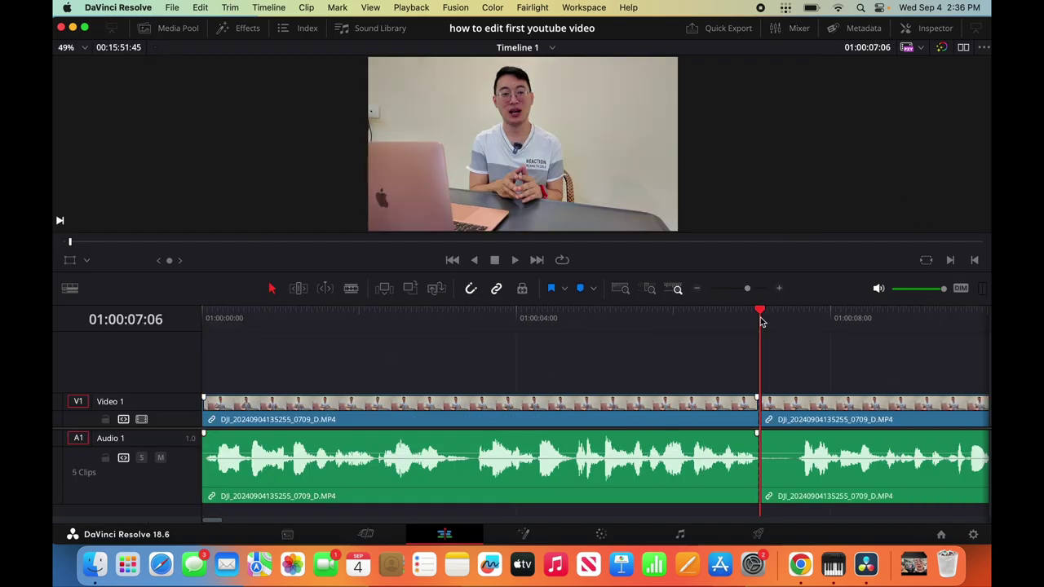
click(784, 324)
drag(785, 325, 800, 326)
key(super+b)
click(778, 416)
key(Delete)
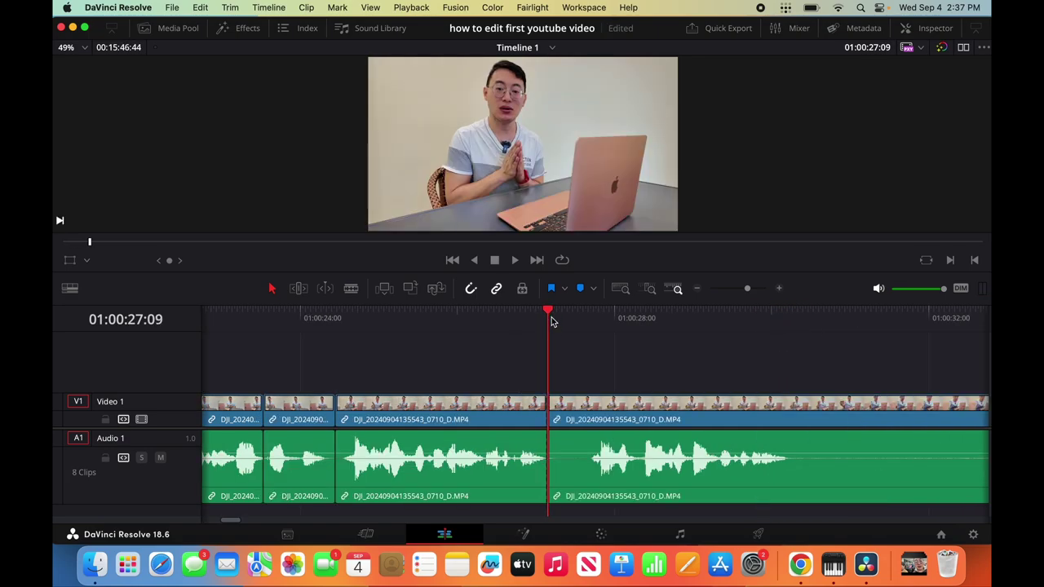
Blade the clip just after 01:00:27, delete the short piece, then delete the leftover gap.
click(352, 290)
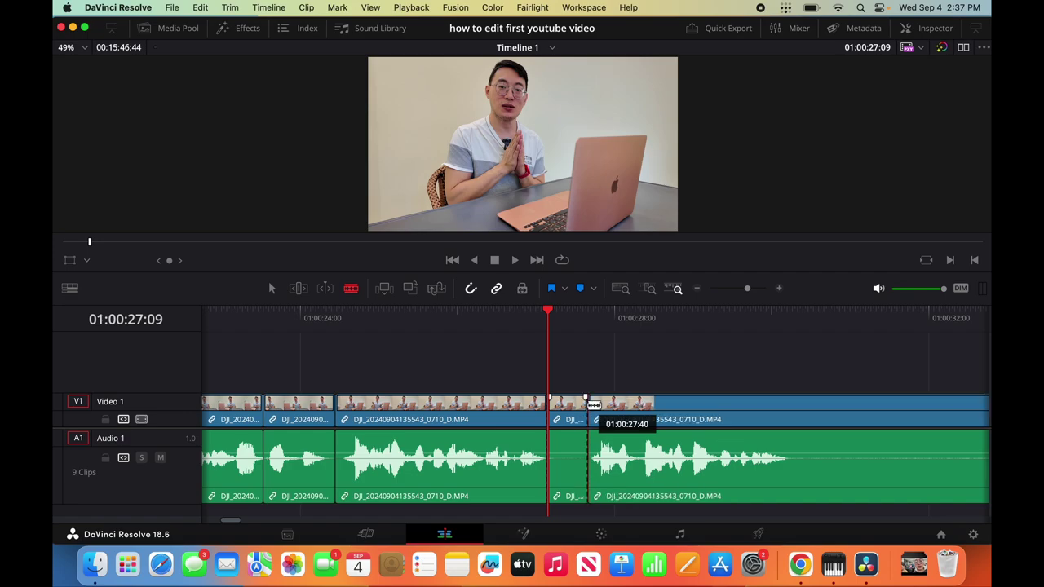
click(590, 406)
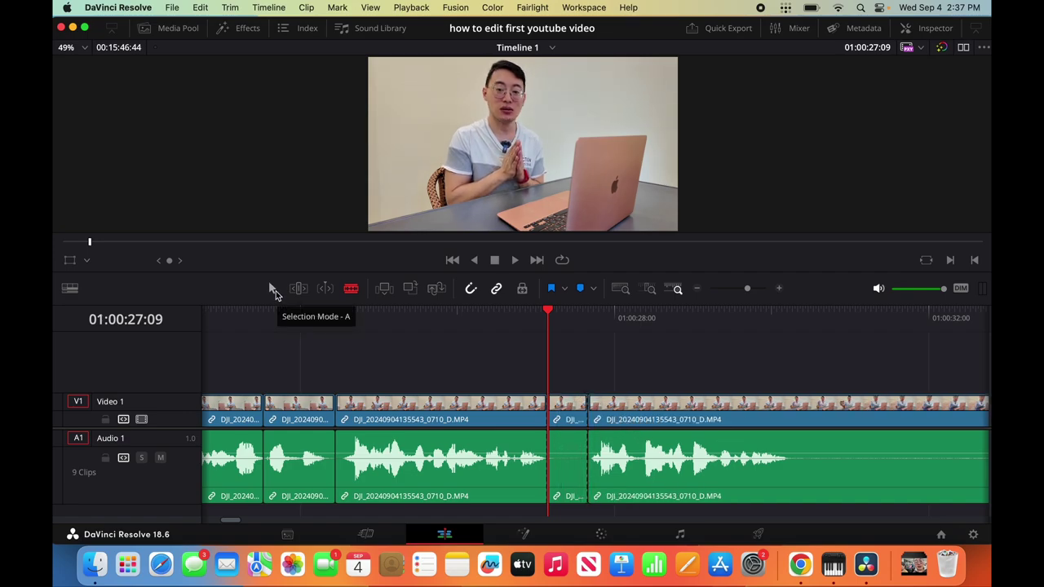
click(275, 292)
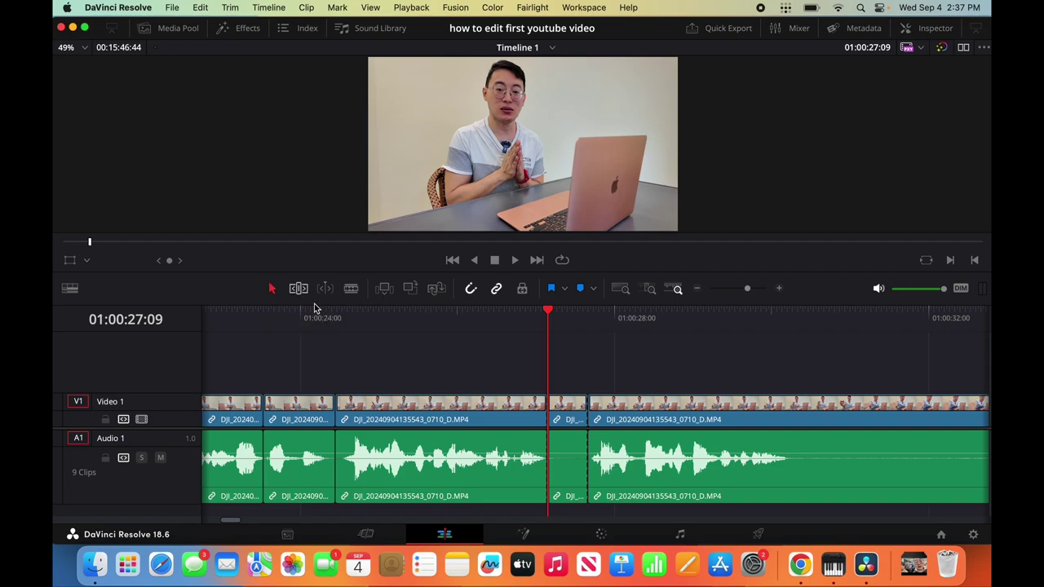
click(569, 417)
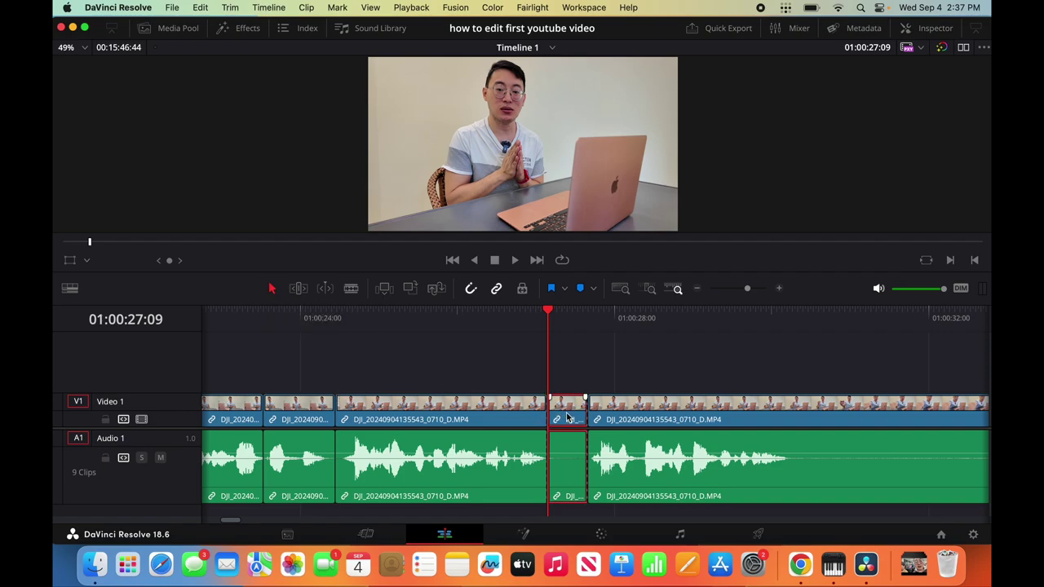
key(BackSpace)
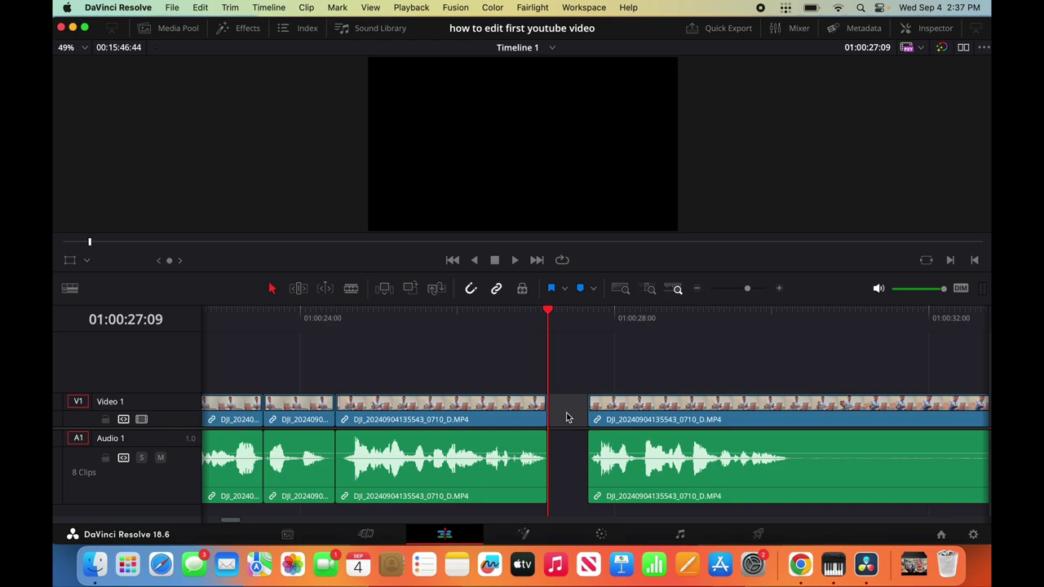
click(568, 417)
key(BackSpace)
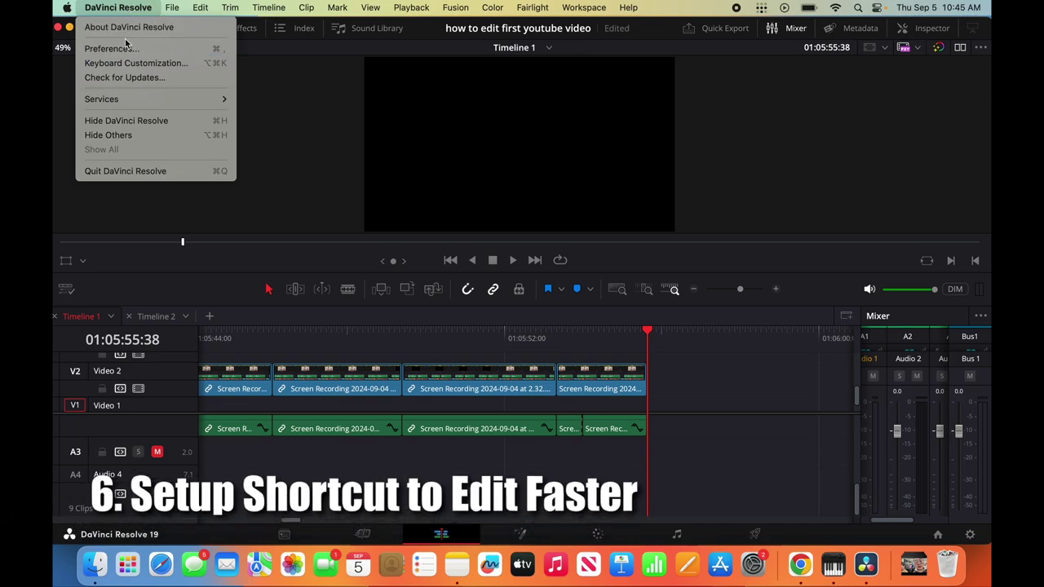
In Keyboard Customization, assign the 1 key to Split Clip despite the conflict.
click(133, 65)
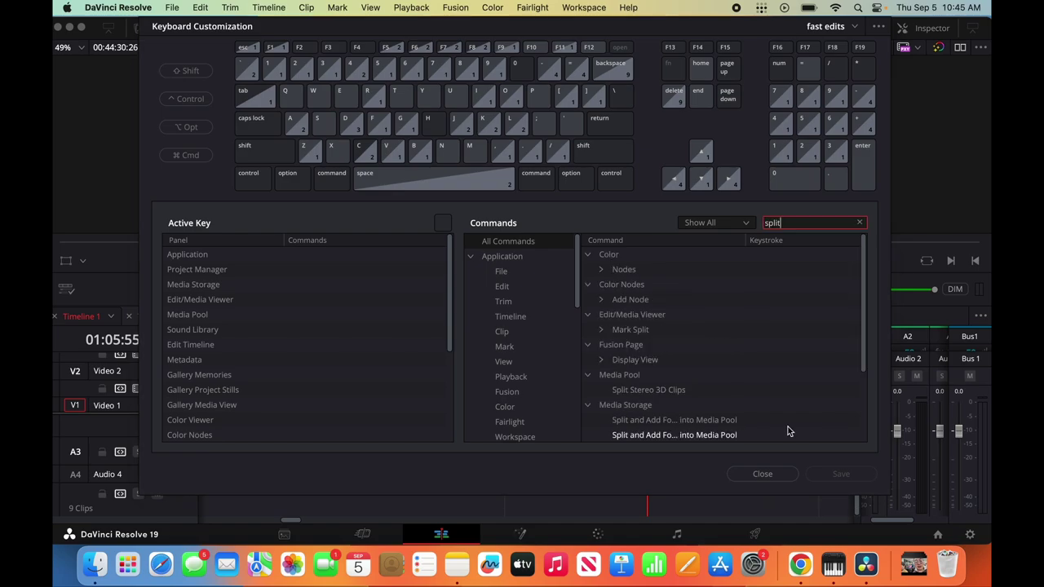
scroll(788, 431, down, 3)
text(clip)
click(771, 270)
key(1)
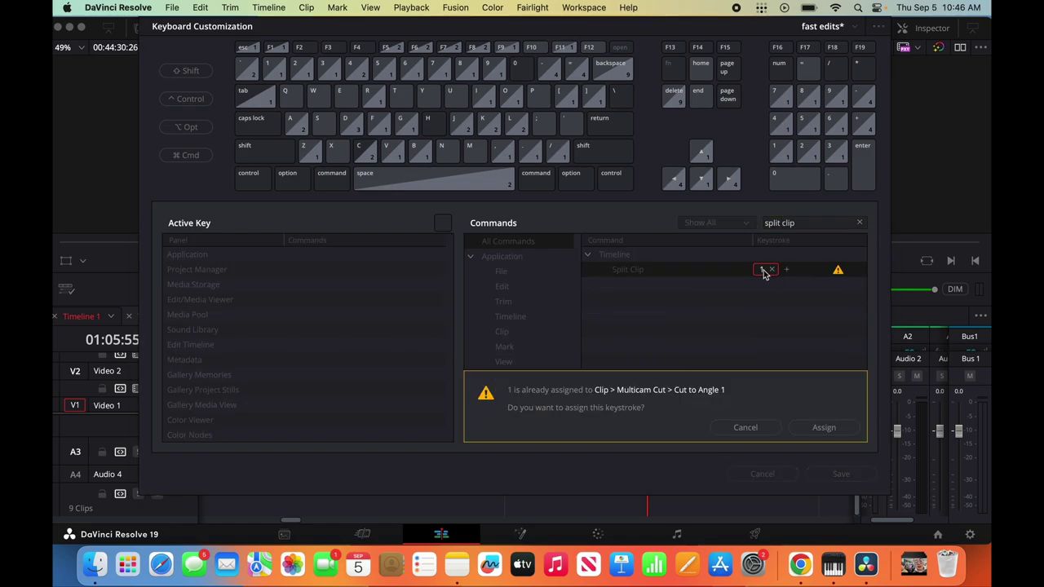
click(824, 428)
Set Ripple Delete to the 4 key and save the shortcut changes.
key(BackSpace)
key(BackSpace)
key(BackSpace)
key(BackSpace)
key(BackSpace)
key(BackSpace)
key(BackSpace)
key(BackSpace)
key(BackSpace)
key(BackSpace)
text(ripple)
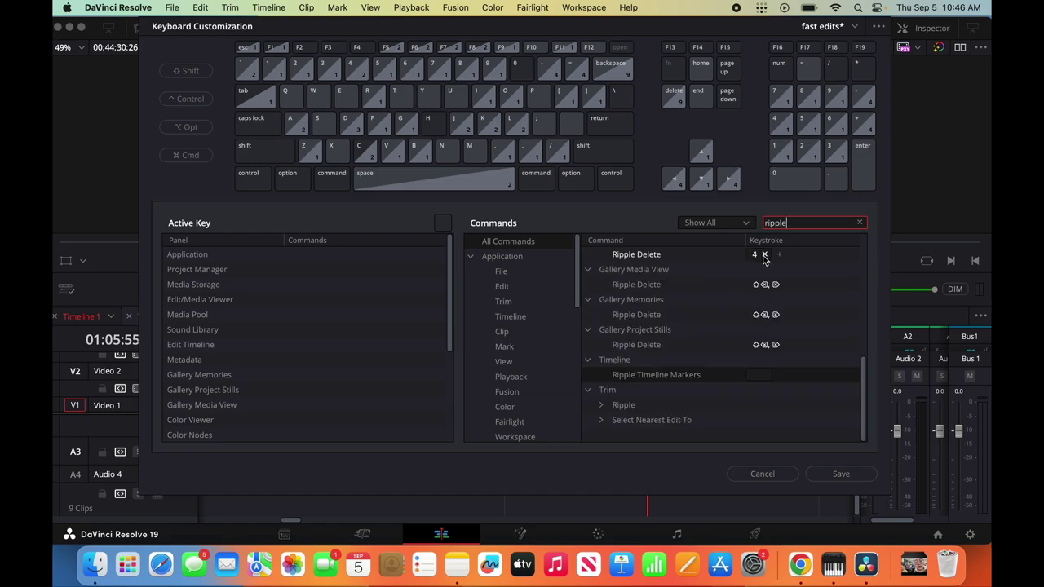
click(756, 255)
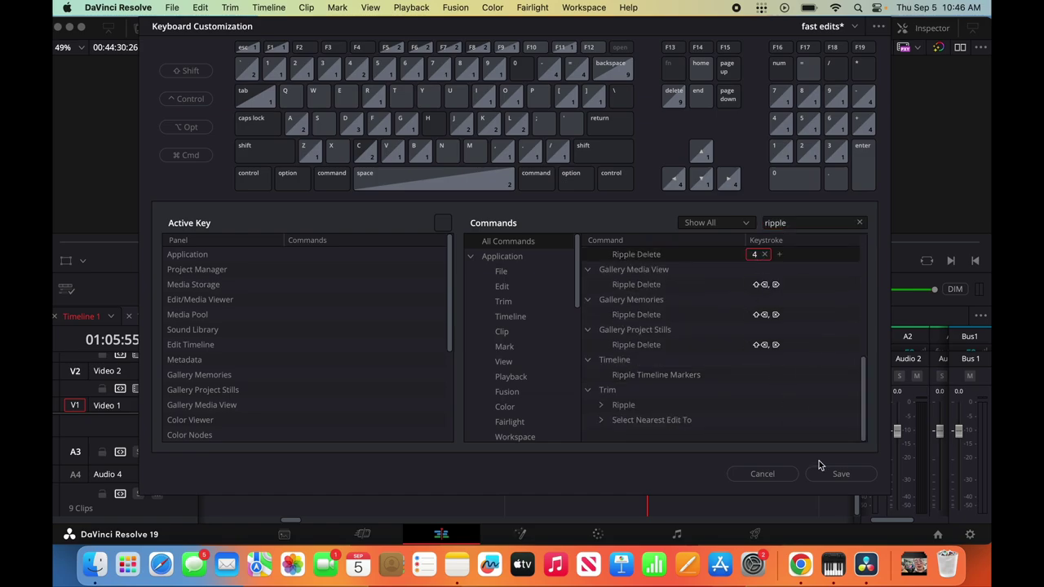
click(841, 474)
click(762, 474)
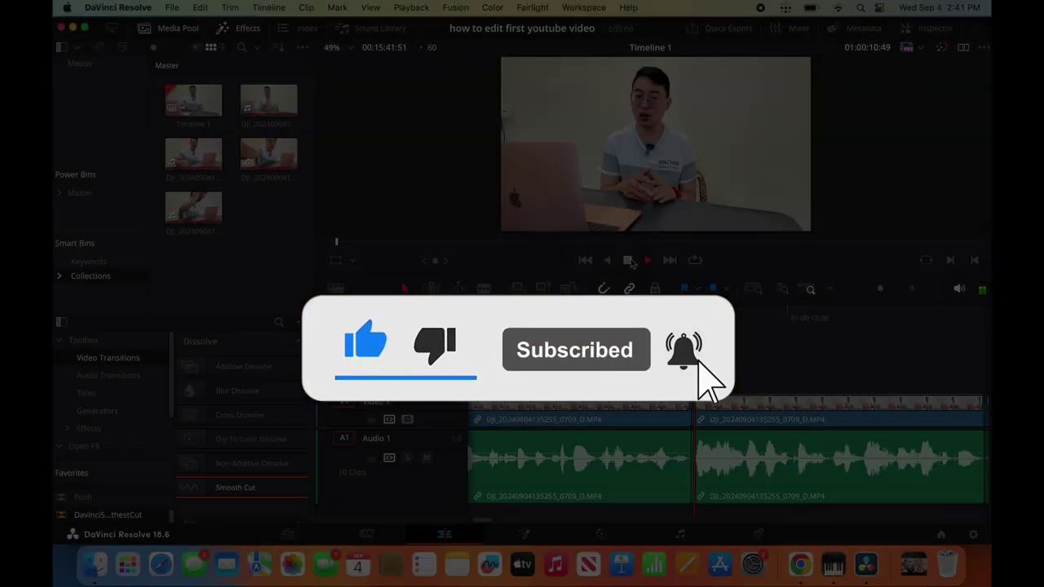
Drop a Smooth Cut transition onto the V1 jump cut and play it back.
click(629, 260)
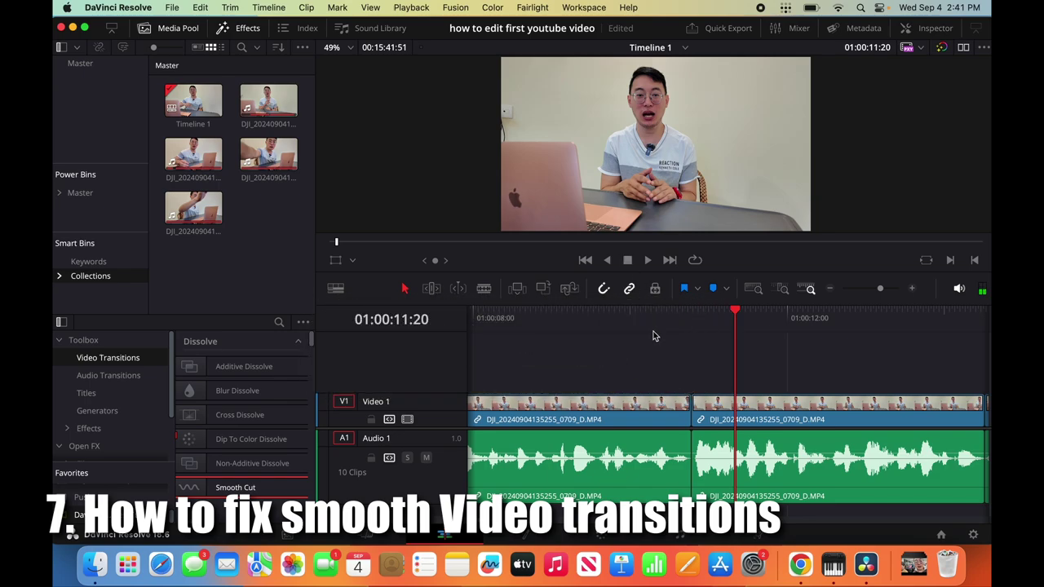
drag(233, 488, 722, 418)
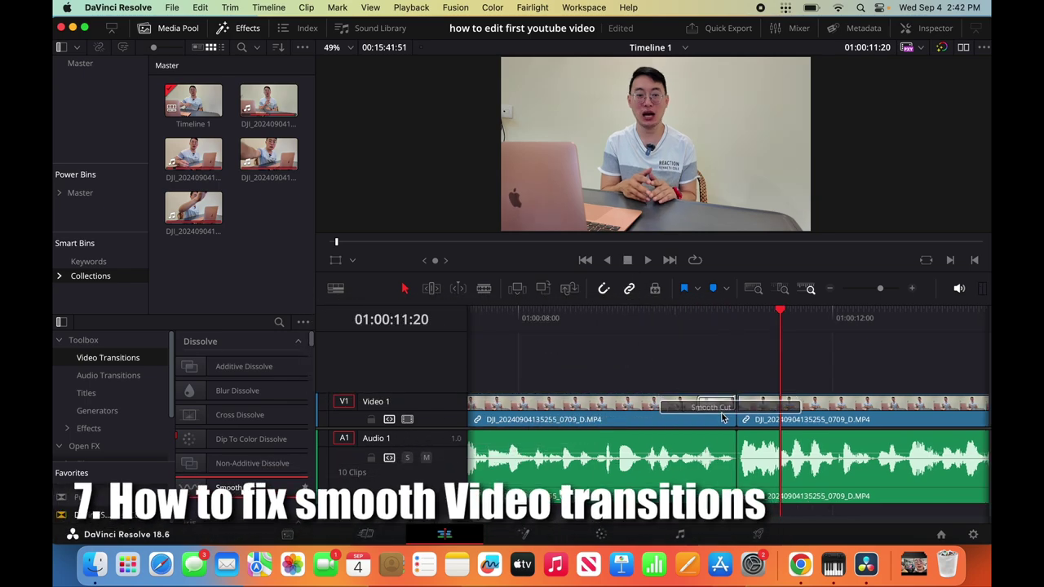
click(647, 260)
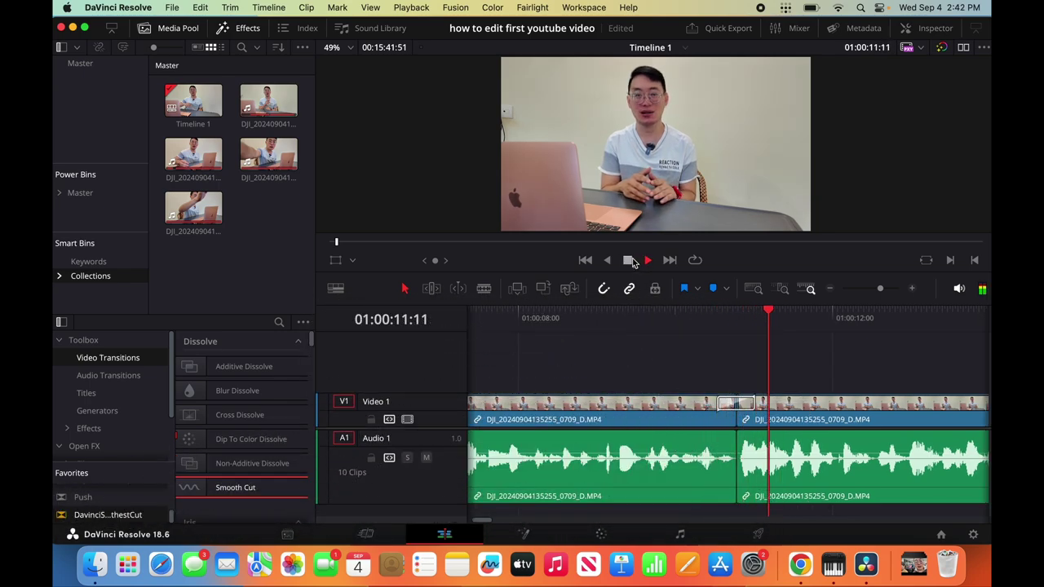
click(629, 259)
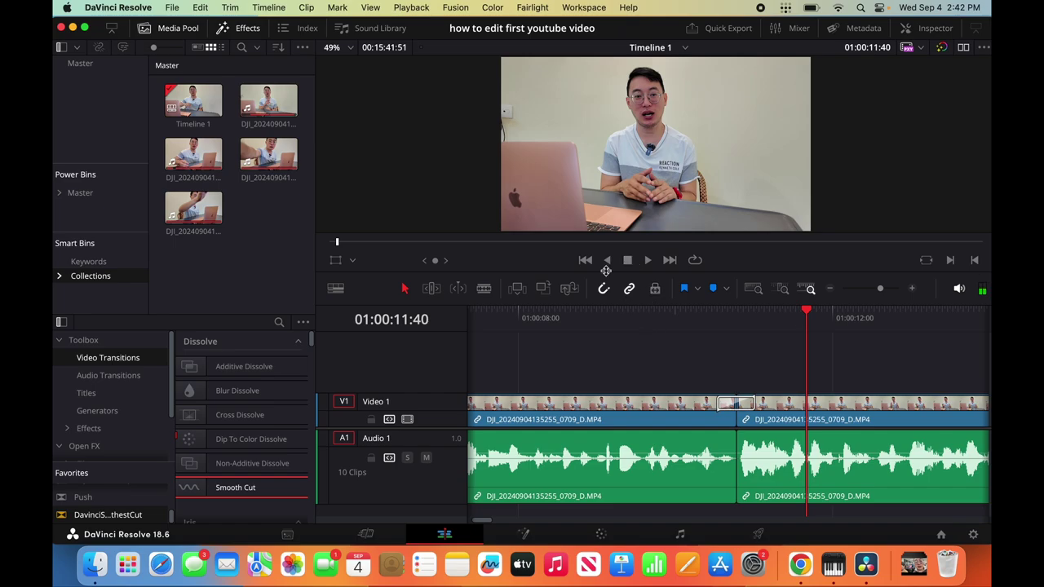
Set Timeline Proxy Resolution to Quarter and replay the transition.
click(418, 8)
mouse_move(430, 85)
mouse_move(563, 63)
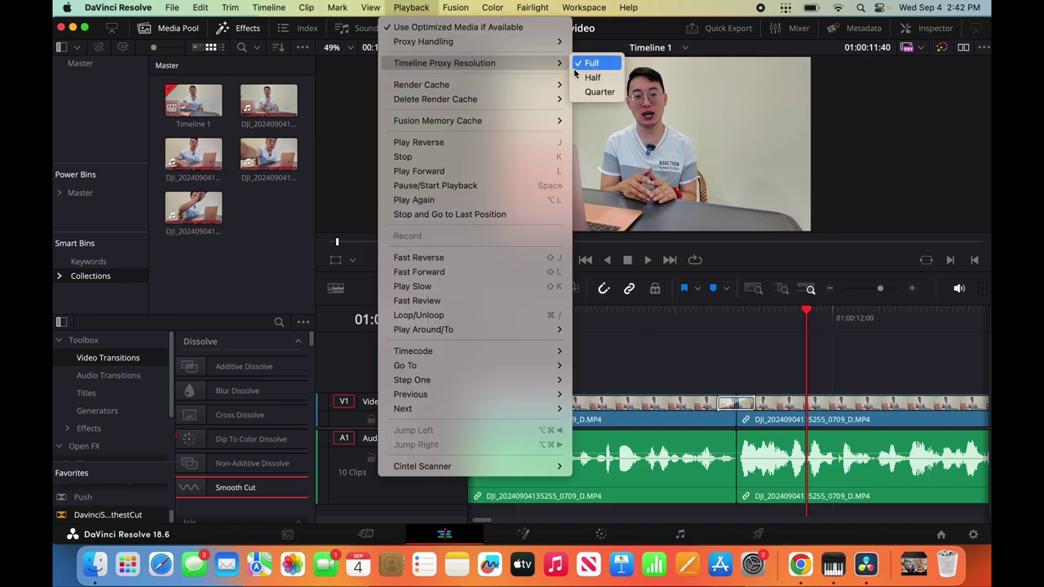
click(589, 96)
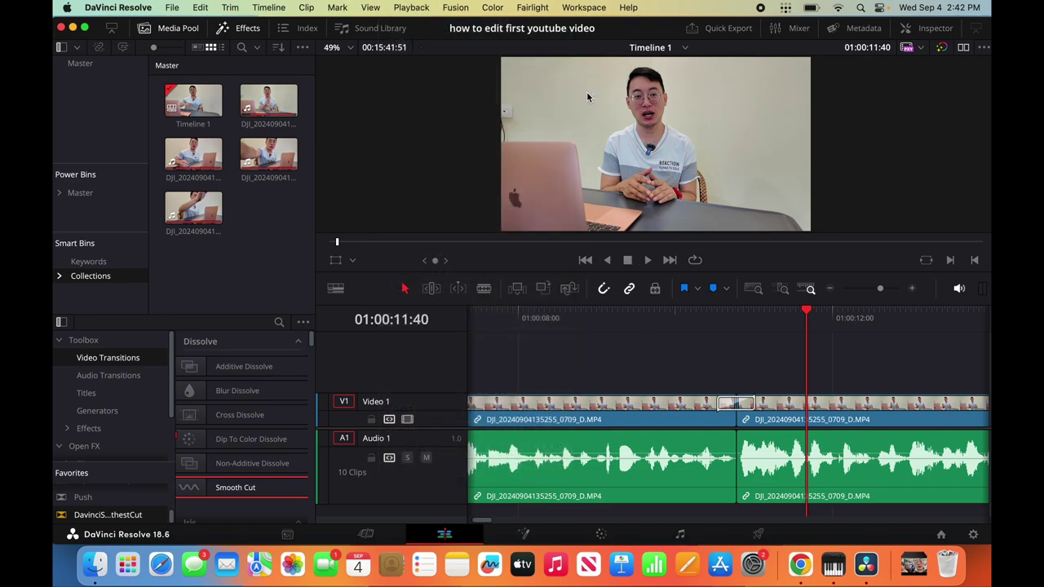
click(628, 260)
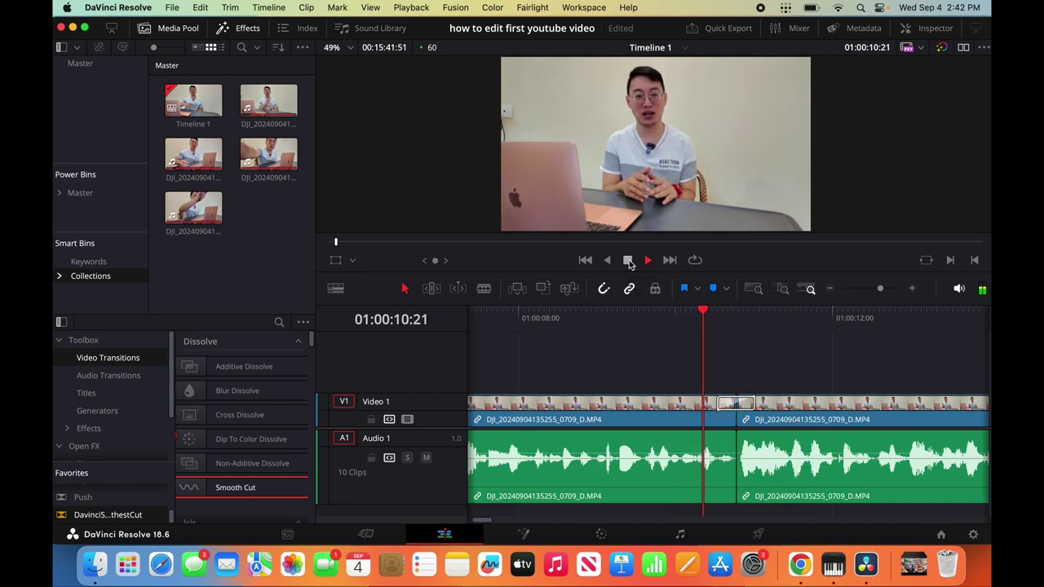
click(627, 260)
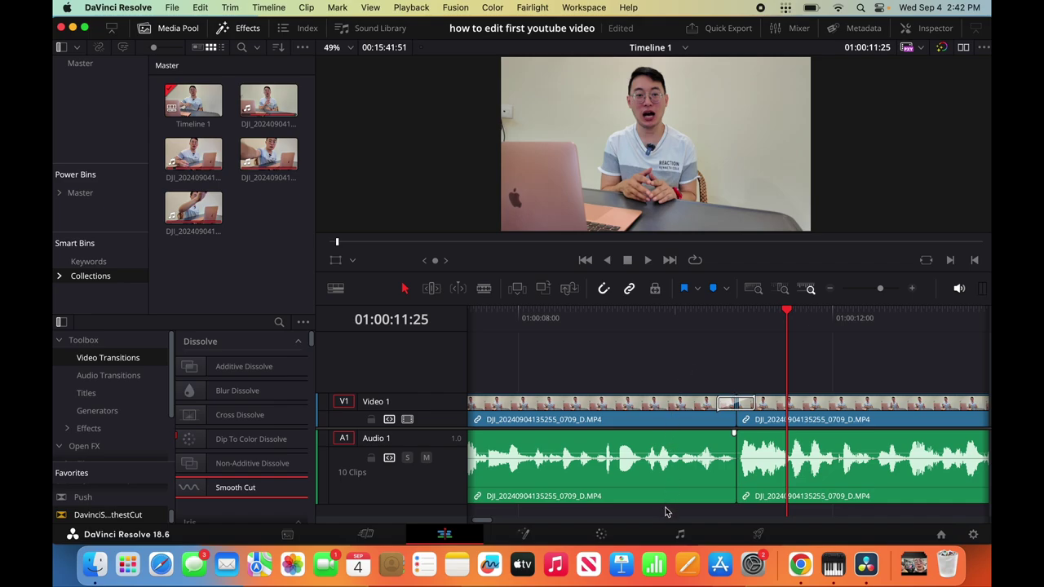
scroll(918, 408, left, 5)
Select the Smooth Cut transition, show it in the Inspector, and replay across the edit.
click(917, 406)
click(937, 31)
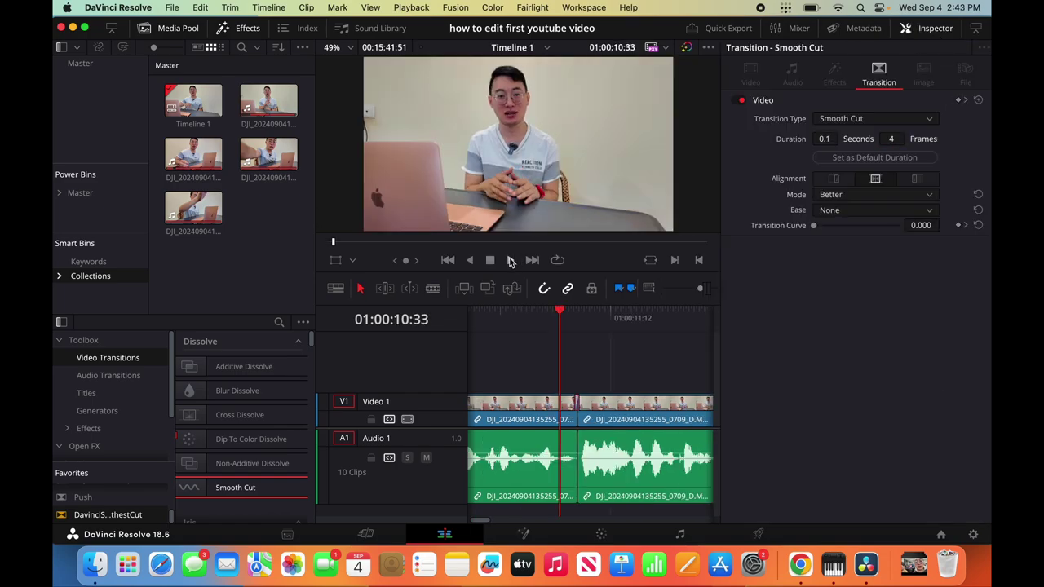
click(510, 260)
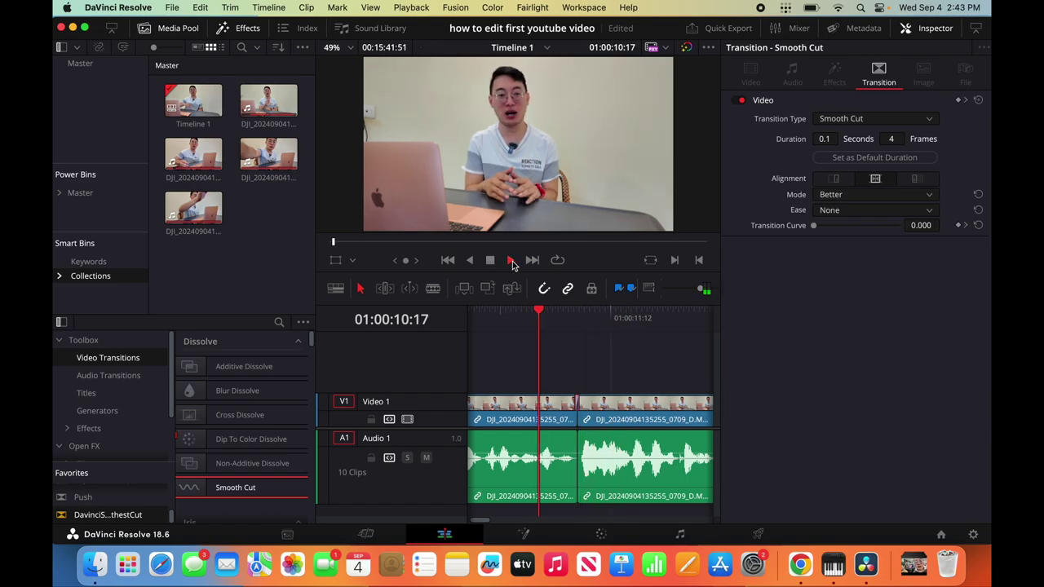
click(492, 261)
click(551, 317)
click(510, 260)
click(511, 260)
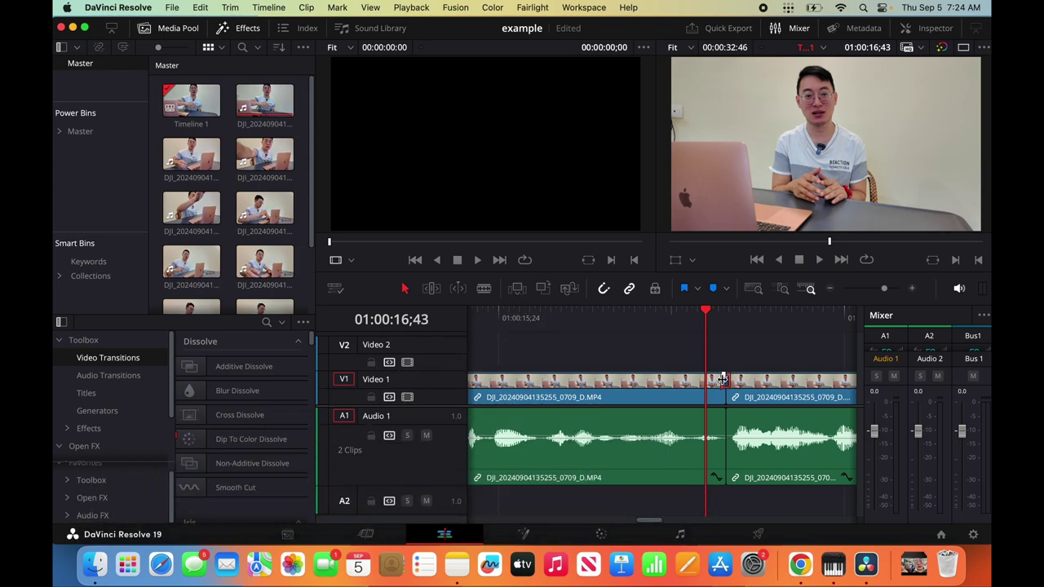
Create a transition preset from the V1 transition named DavinciSmoothCut.
right_click(723, 379)
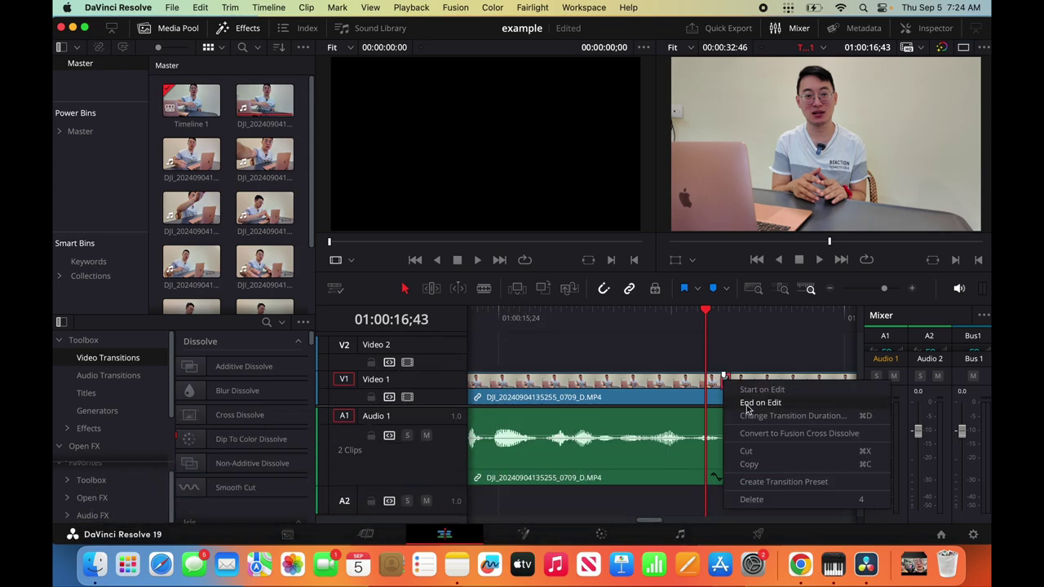
click(767, 482)
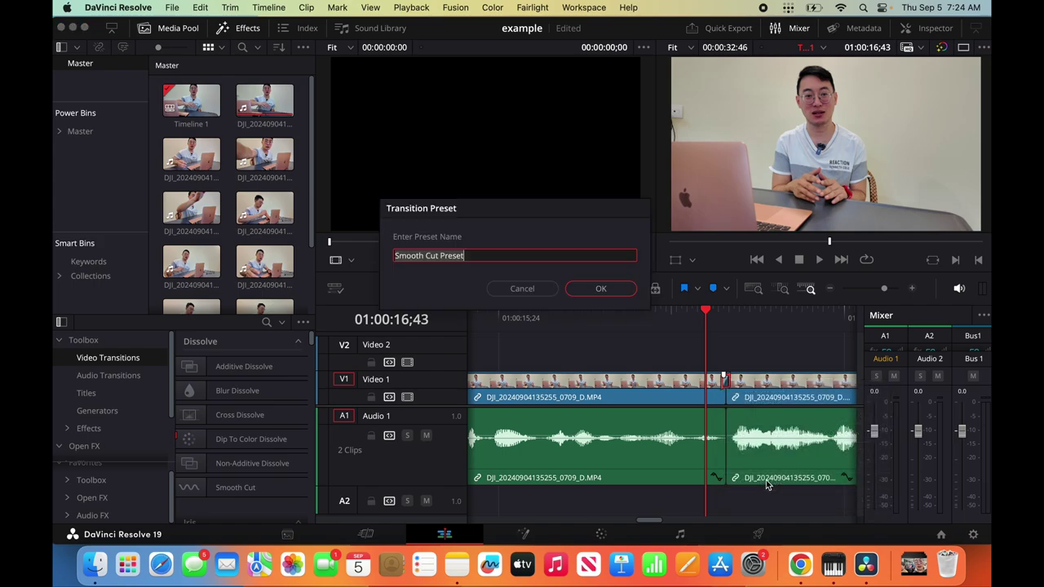
key(super+a)
text(DavinciSmoothCut)
click(600, 288)
Search the effects library for "da" to locate the new preset.
click(266, 322)
text(da)
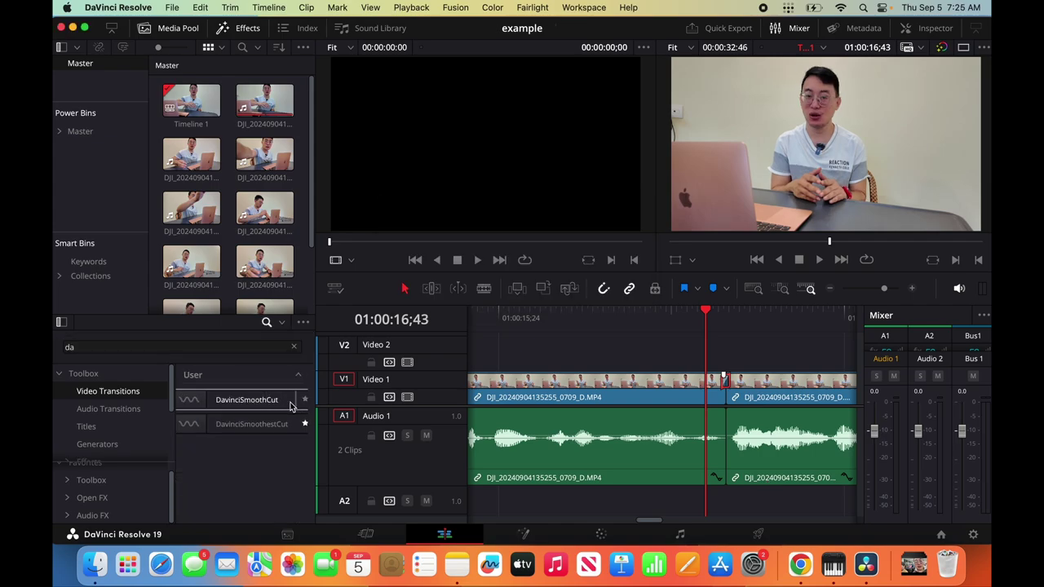
click(96, 473)
click(96, 473)
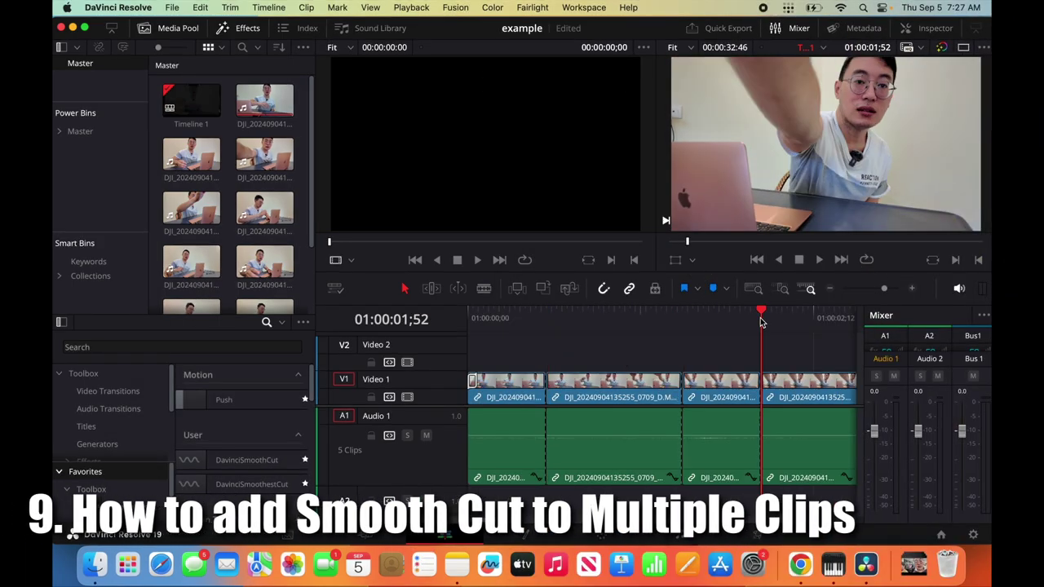
Select all clips and add DavinciSmoothCut to every selected edit point, then return to the start.
key(super+a)
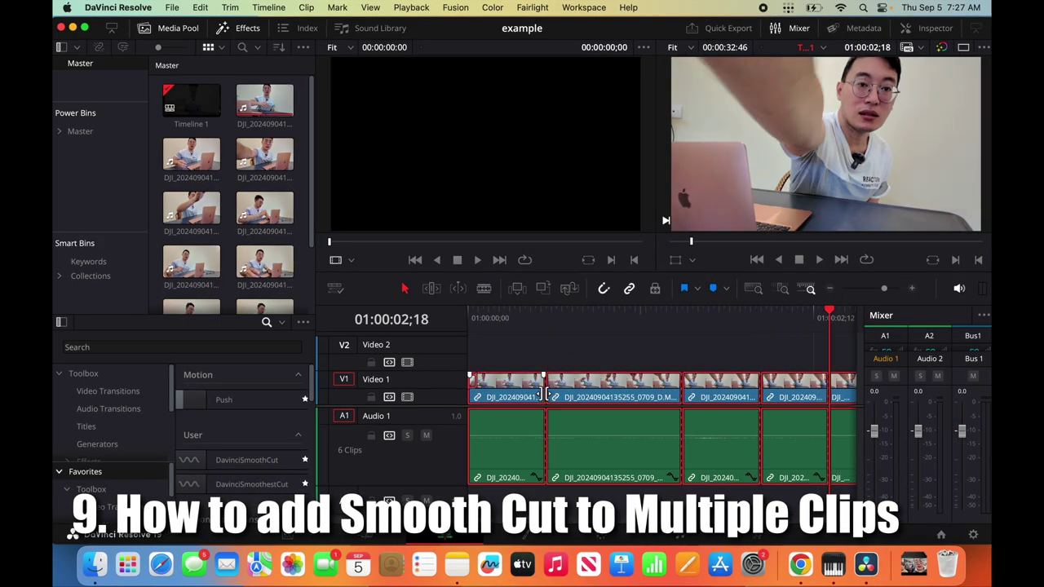
right_click(266, 463)
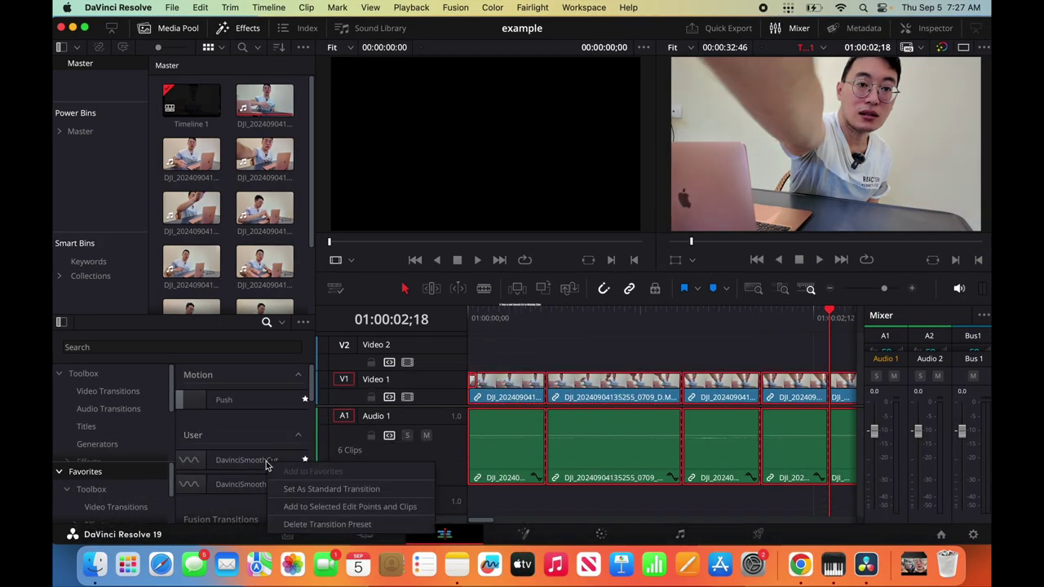
click(318, 506)
key(Home)
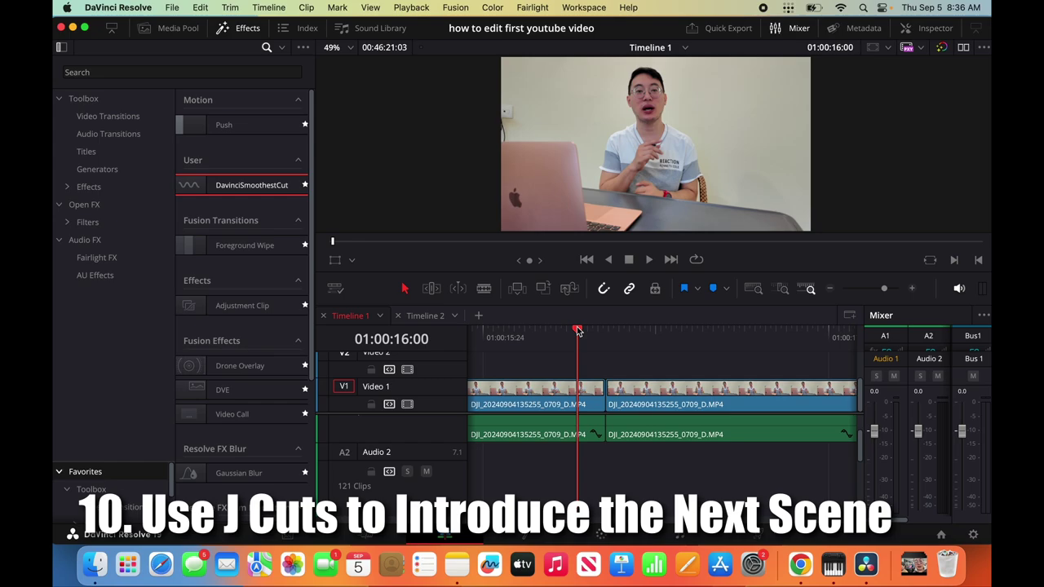
Trim the V1 edit point later to make a J cut and play it back.
mouse_move(578, 330)
mouse_down()
mouse_move(616, 331)
mouse_move(597, 338)
mouse_up()
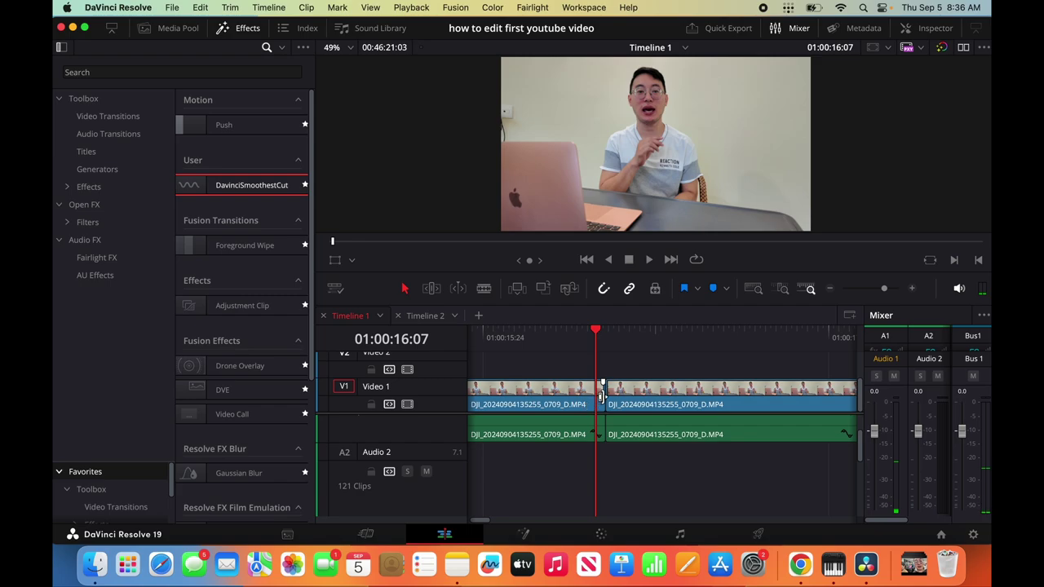
drag(603, 392, 737, 390)
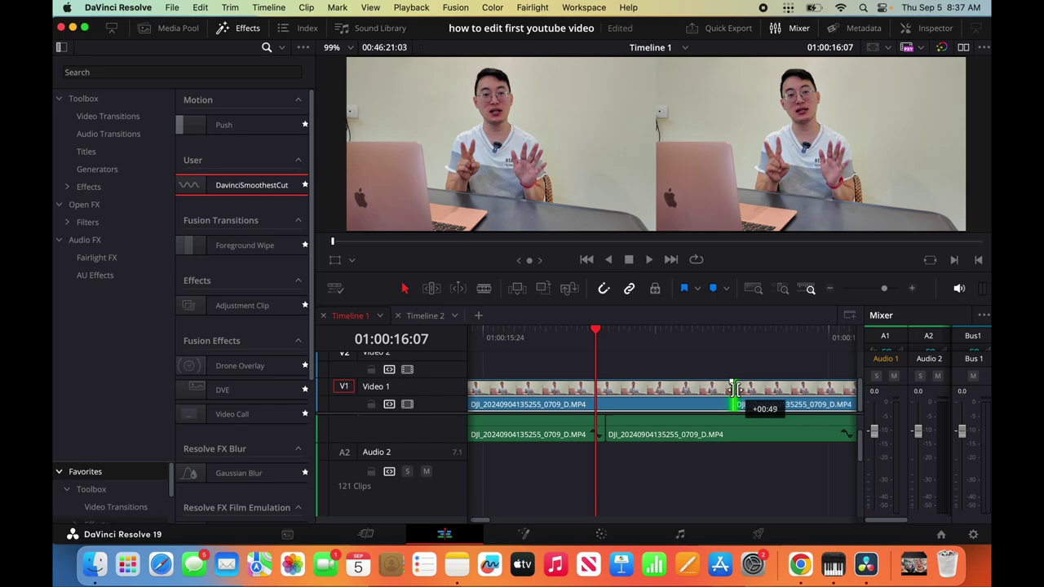
drag(737, 390, 737, 390)
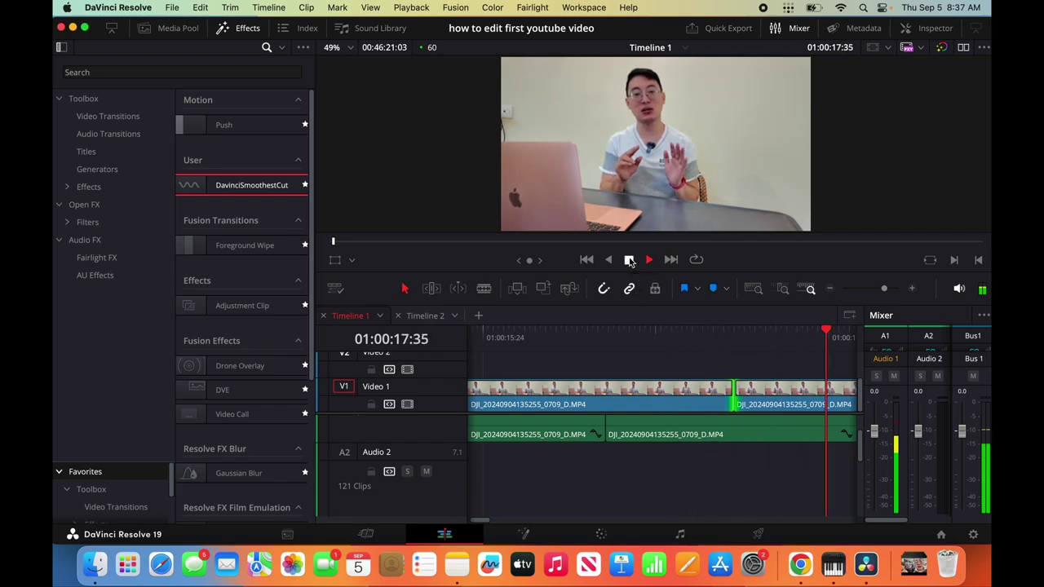
key(space)
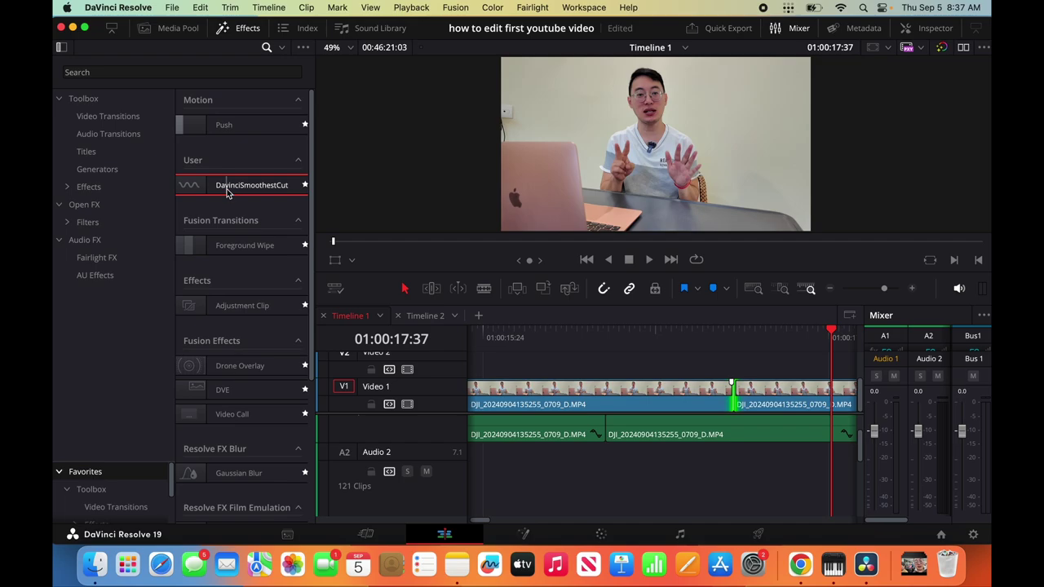
Add the DavinciSmoothestCut transition to the video edit and review it.
drag(227, 191, 732, 398)
click(567, 333)
click(648, 260)
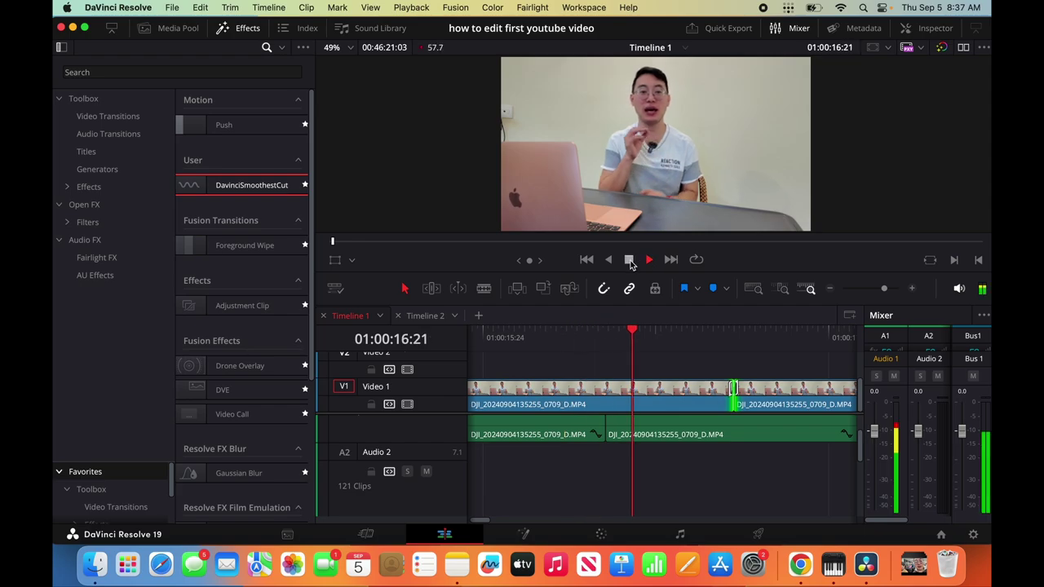
click(629, 261)
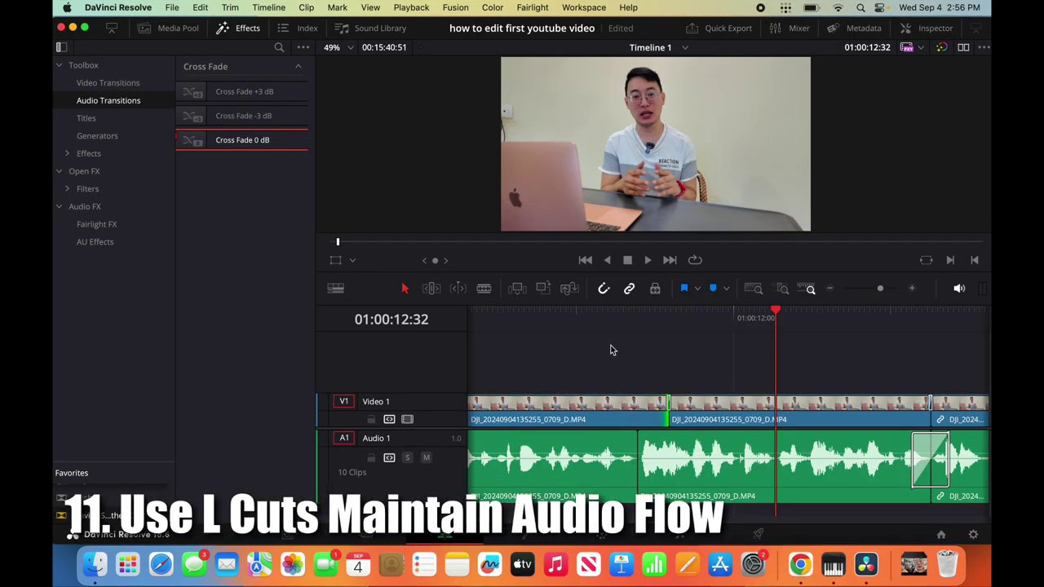
Drag the V1 video edit about 41 frames earlier for an L cut and preview it.
drag(669, 408, 624, 411)
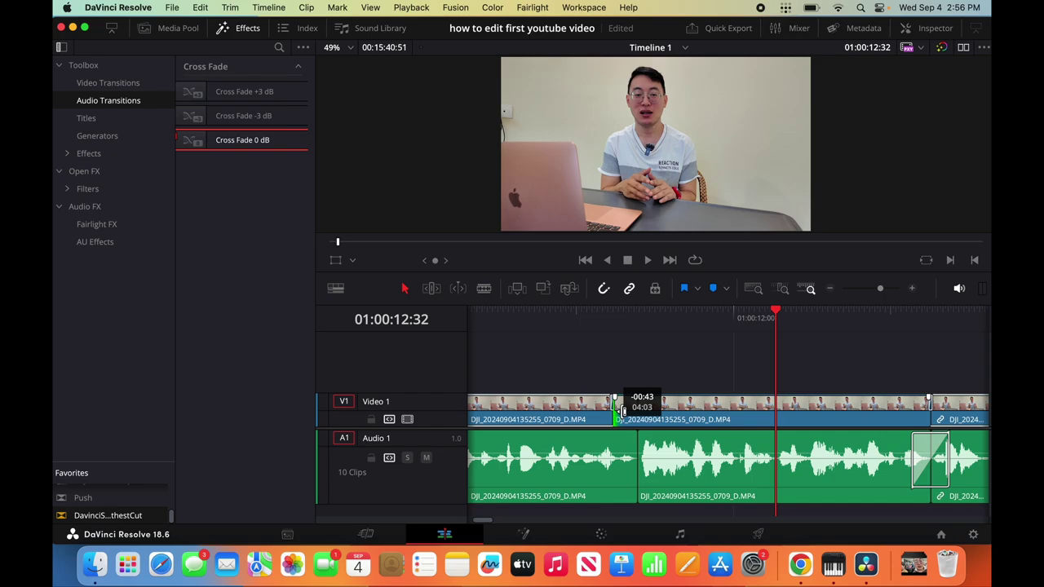
key(slash)
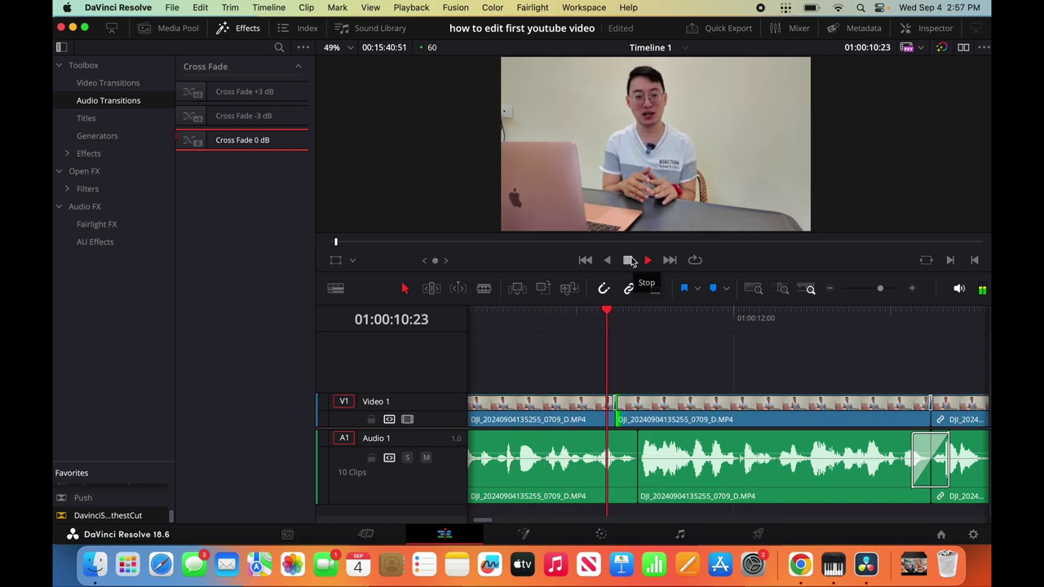
click(629, 259)
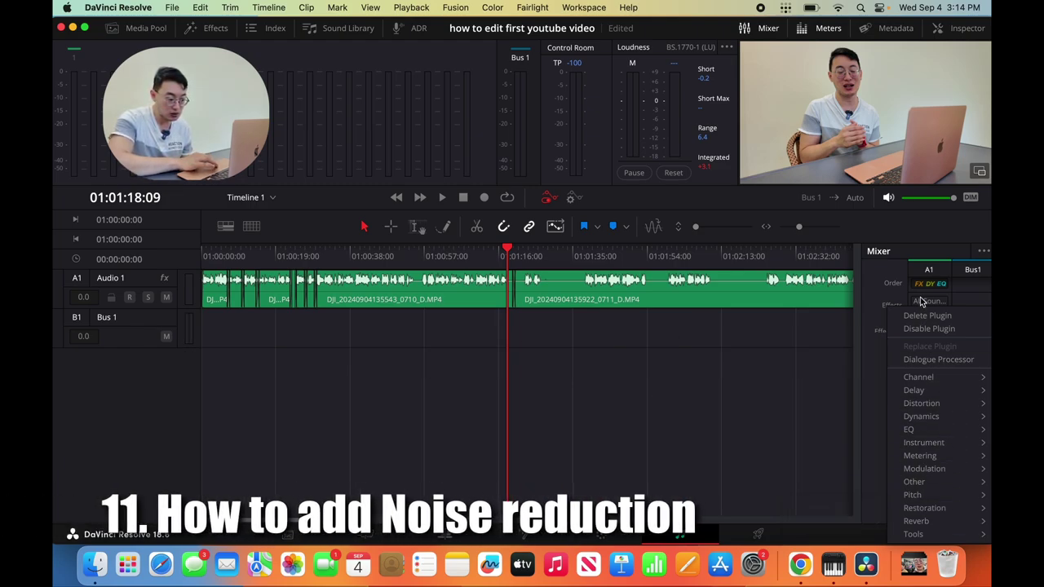
Load Restoration > AU > AUSoundIsolation into the Audio 1 effects slot on the Fairlight mixer.
click(888, 279)
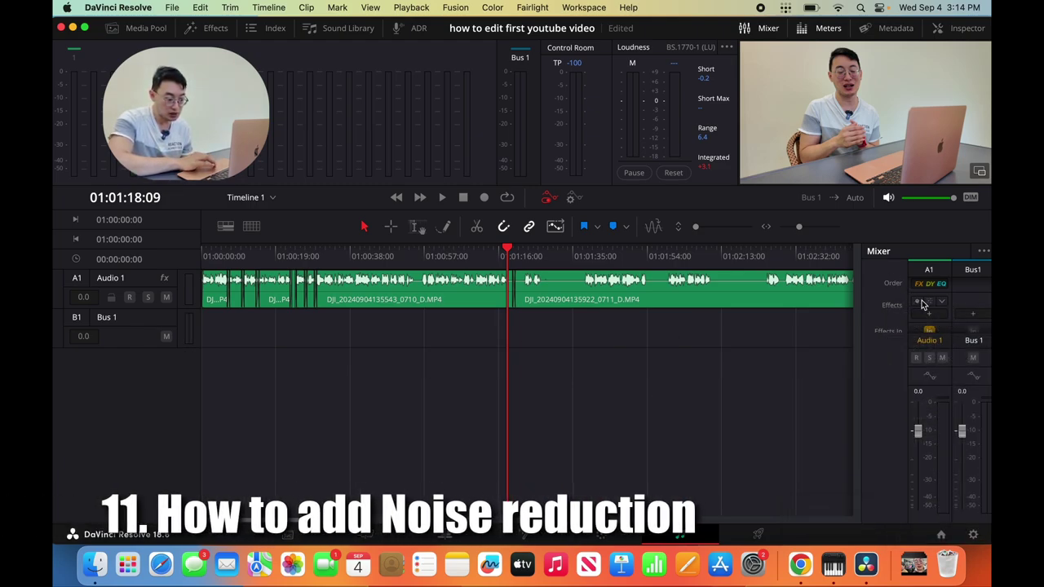
mouse_move(919, 309)
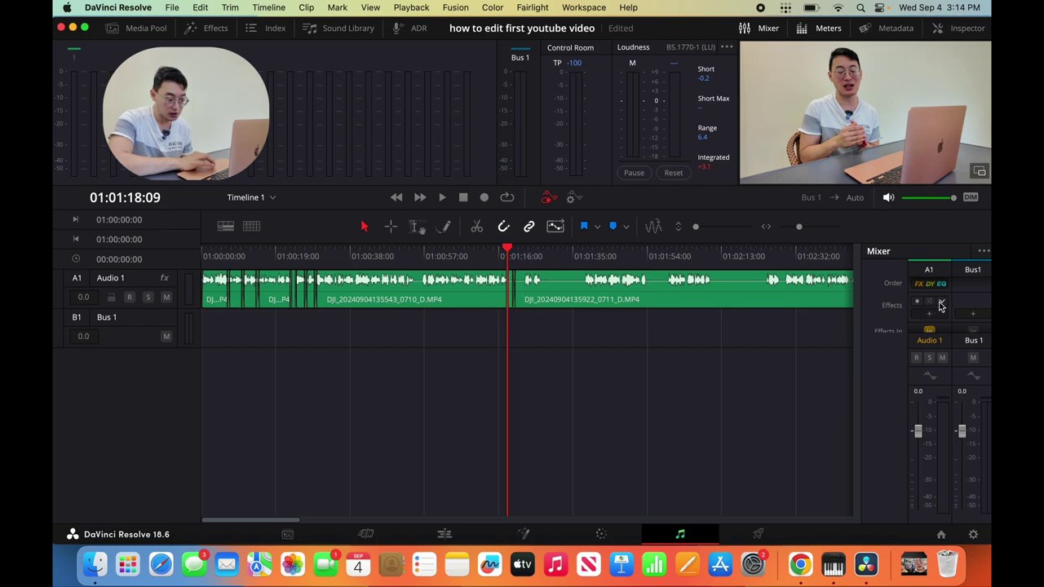
click(942, 302)
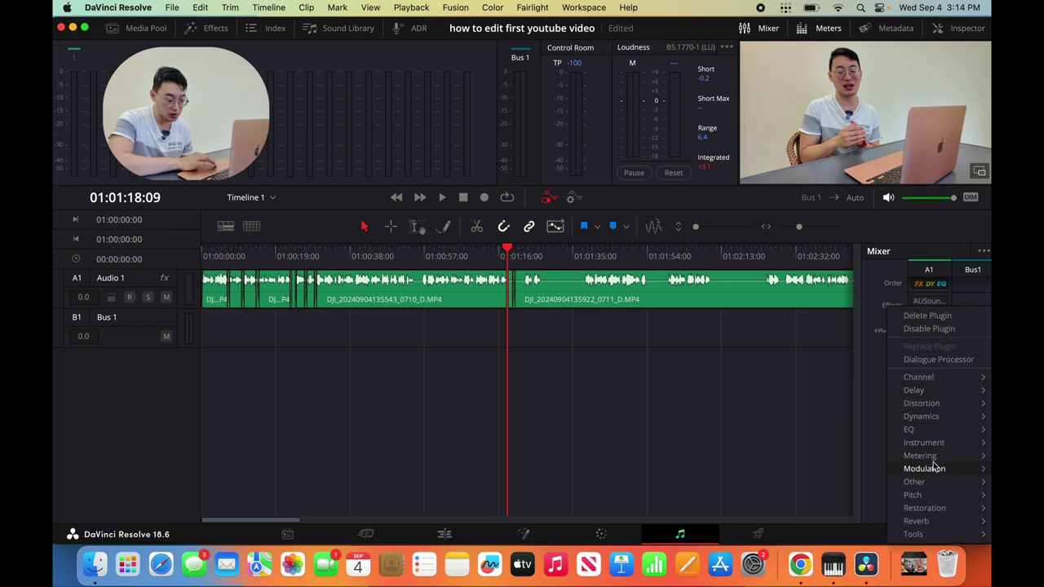
mouse_move(949, 508)
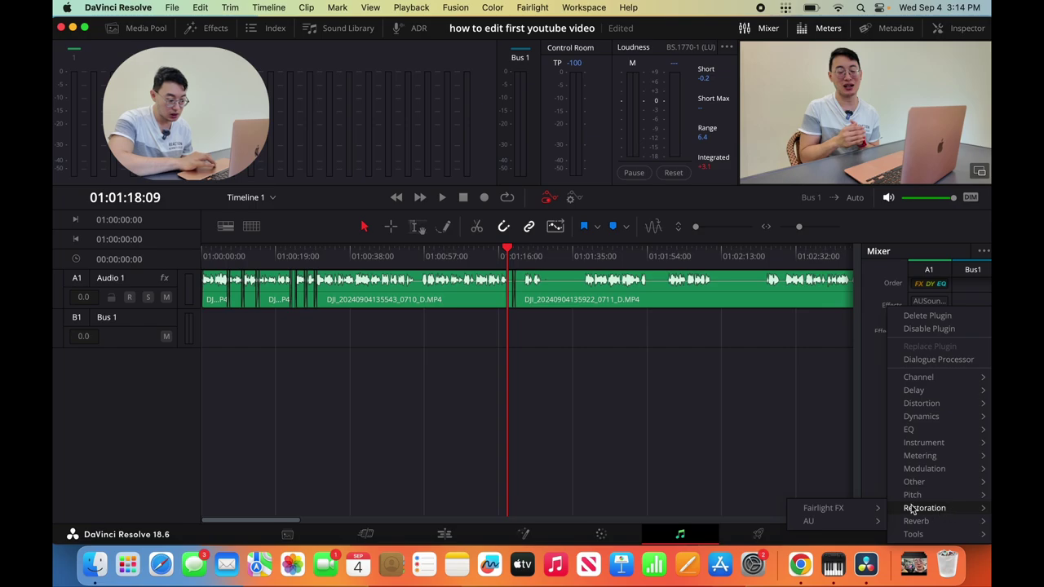
mouse_move(869, 525)
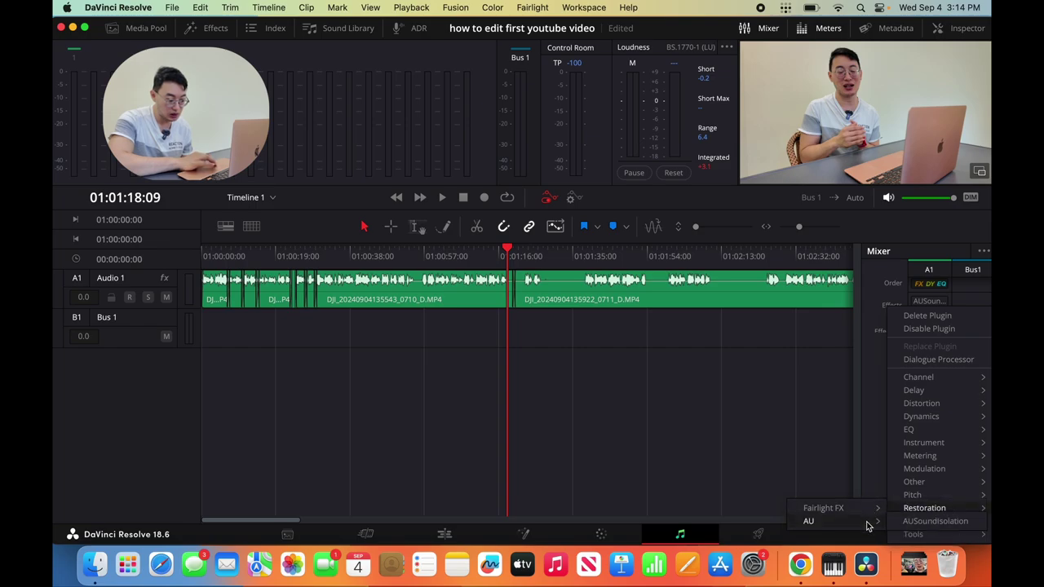
click(916, 527)
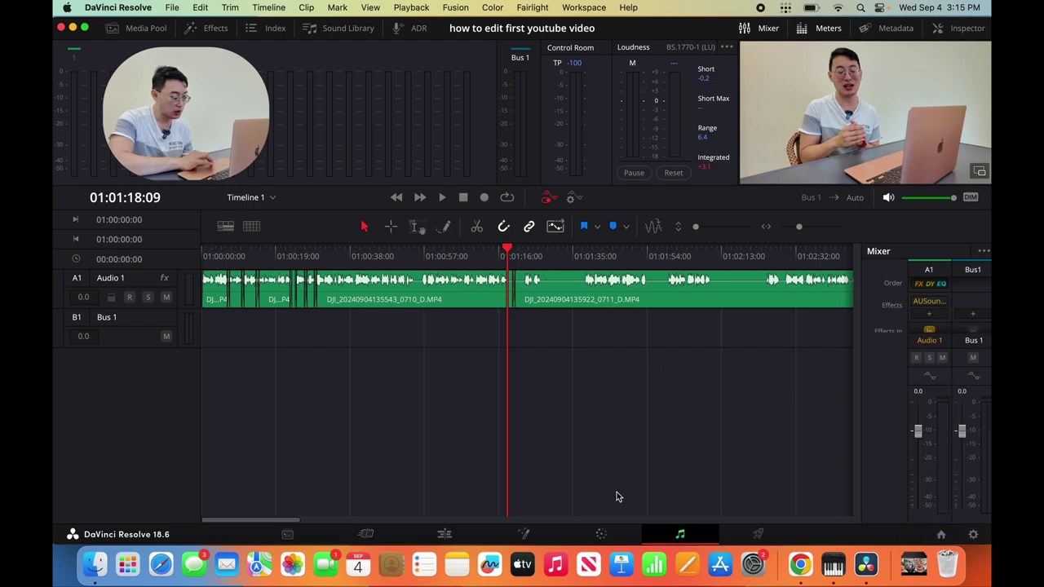
On the Edit page, play the noise-reduced audio from 01:01:15:46.
click(462, 536)
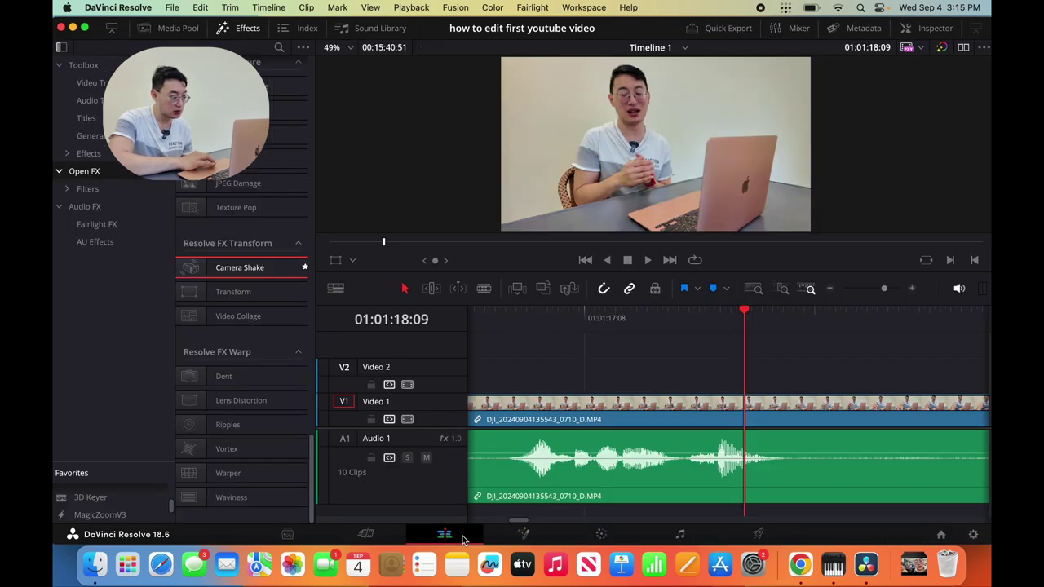
scroll(508, 337, left, 5)
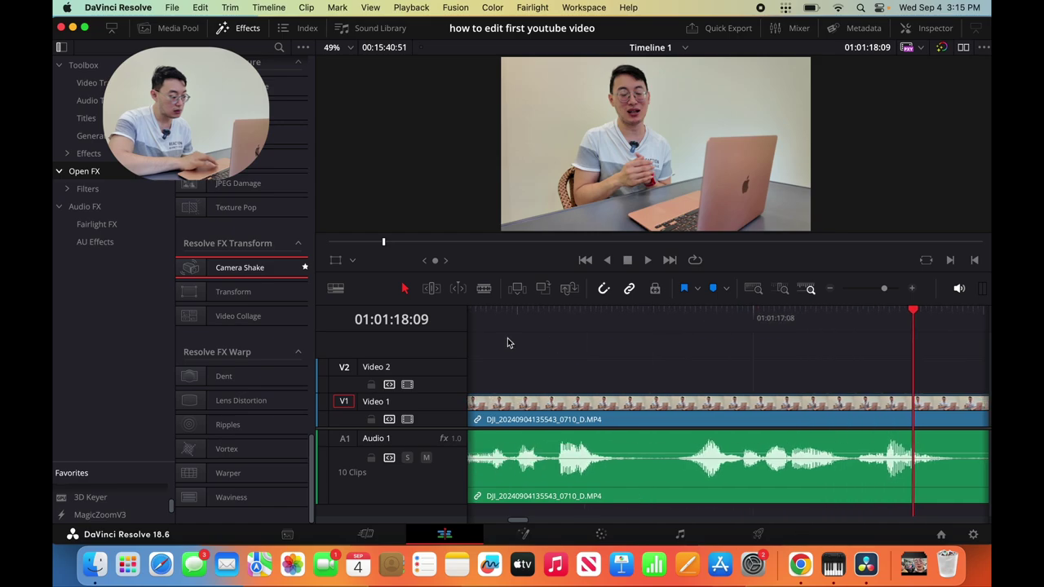
click(538, 318)
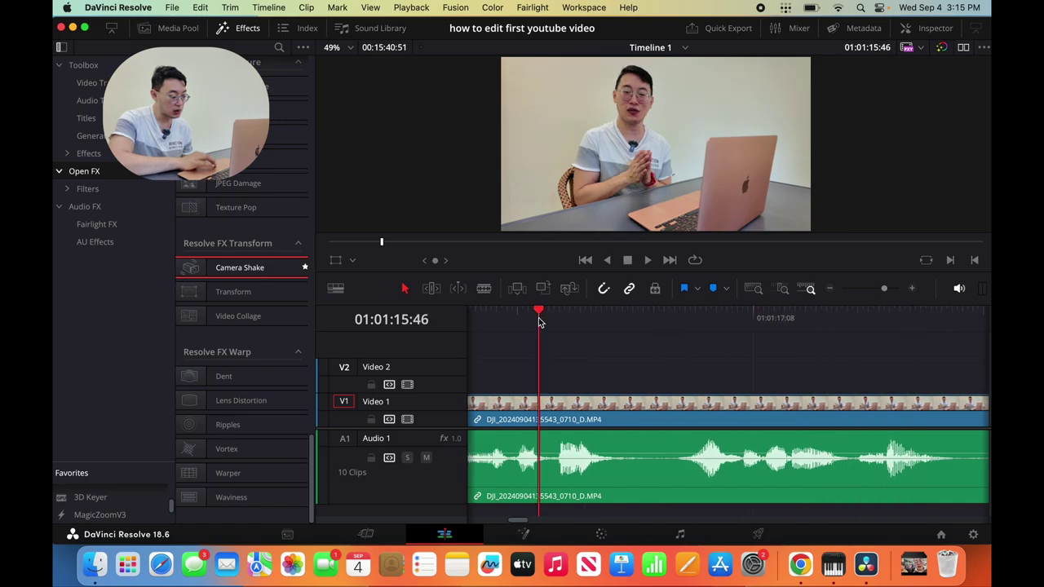
click(647, 260)
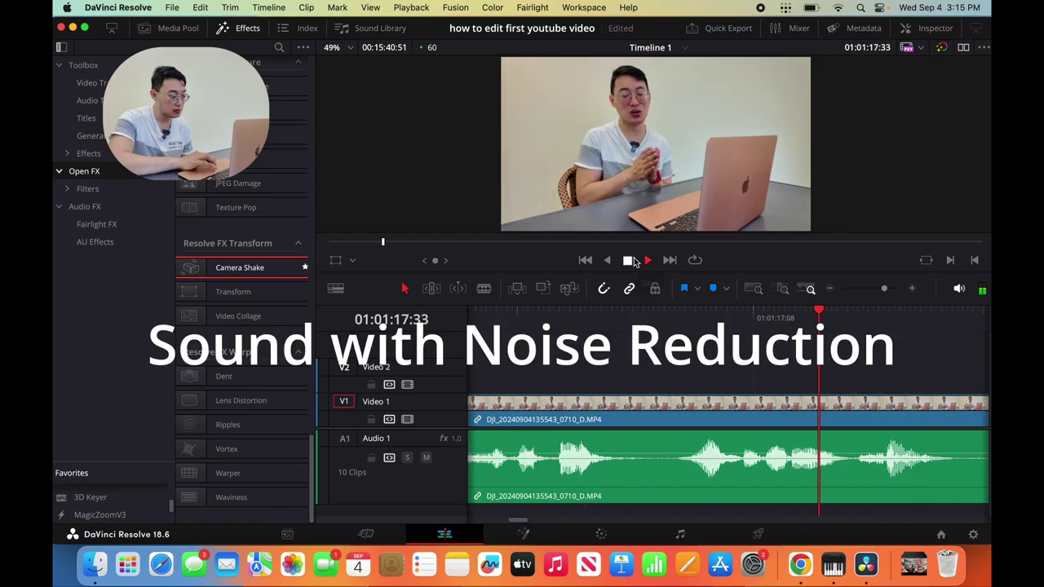
click(630, 260)
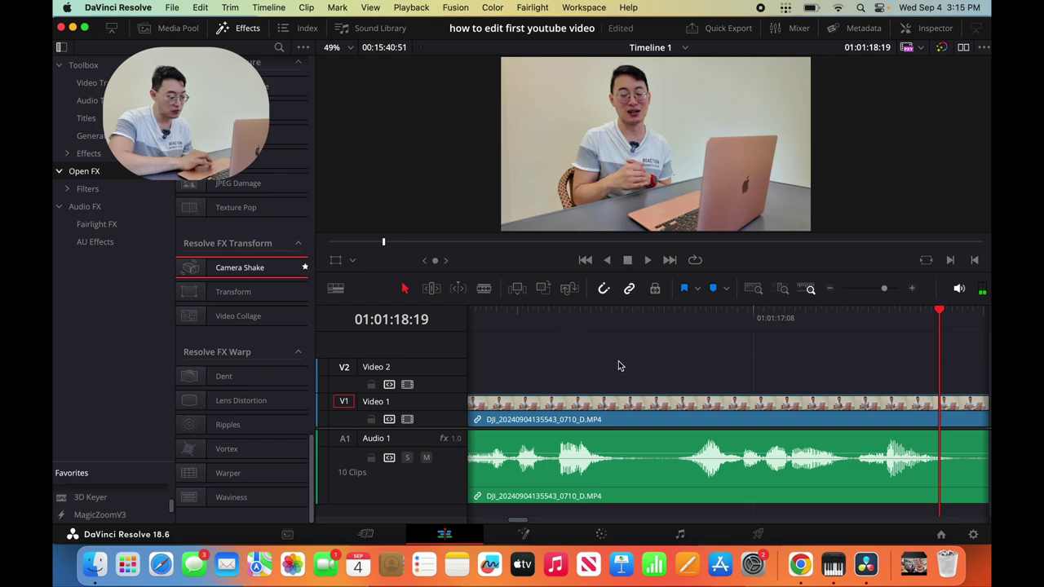
On the Fairlight Mixer, check the AU Sound Isolation plugin menu on Audio 1.
click(752, 539)
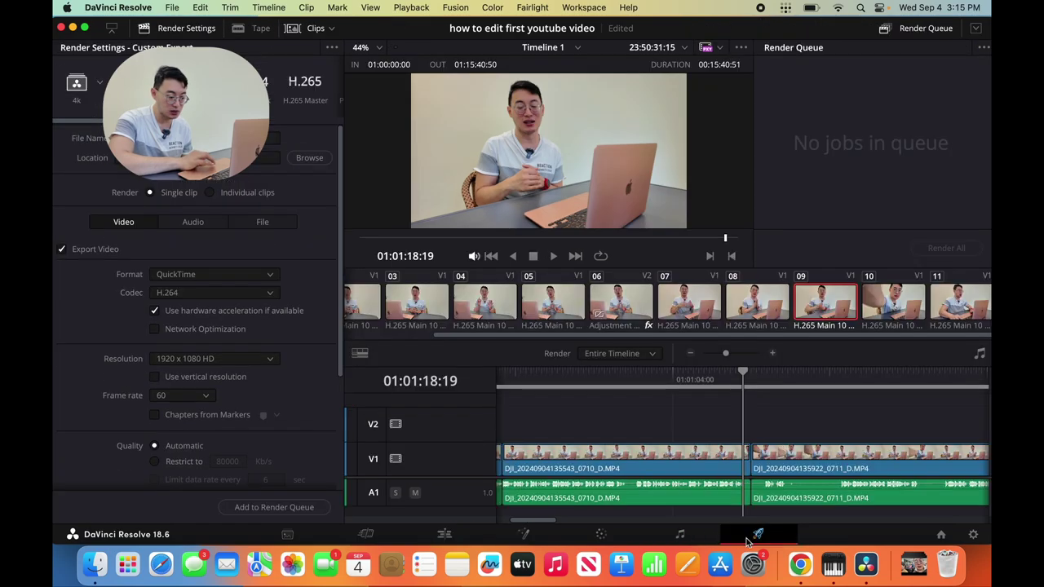
click(687, 538)
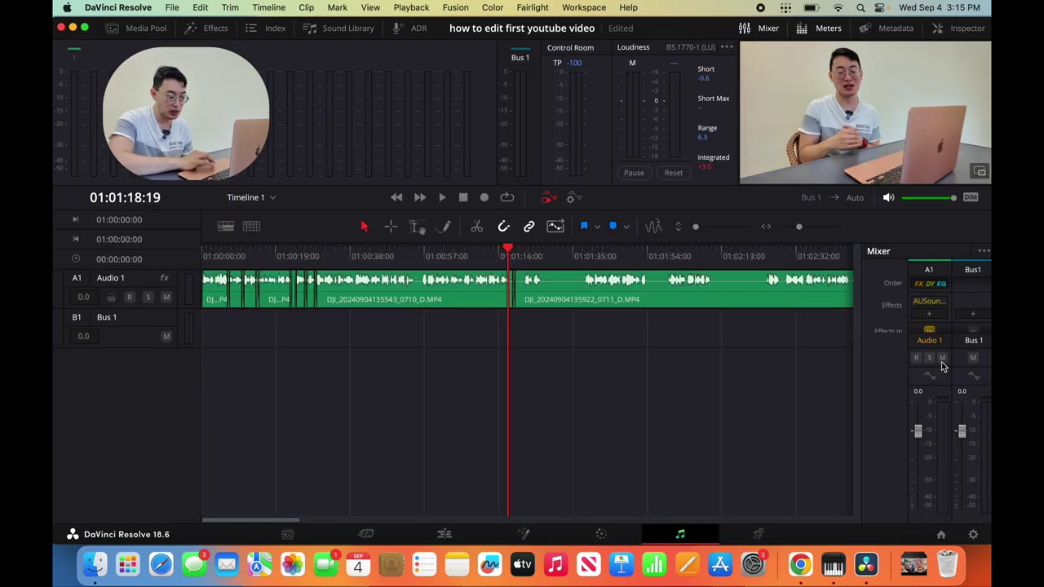
click(942, 304)
click(922, 308)
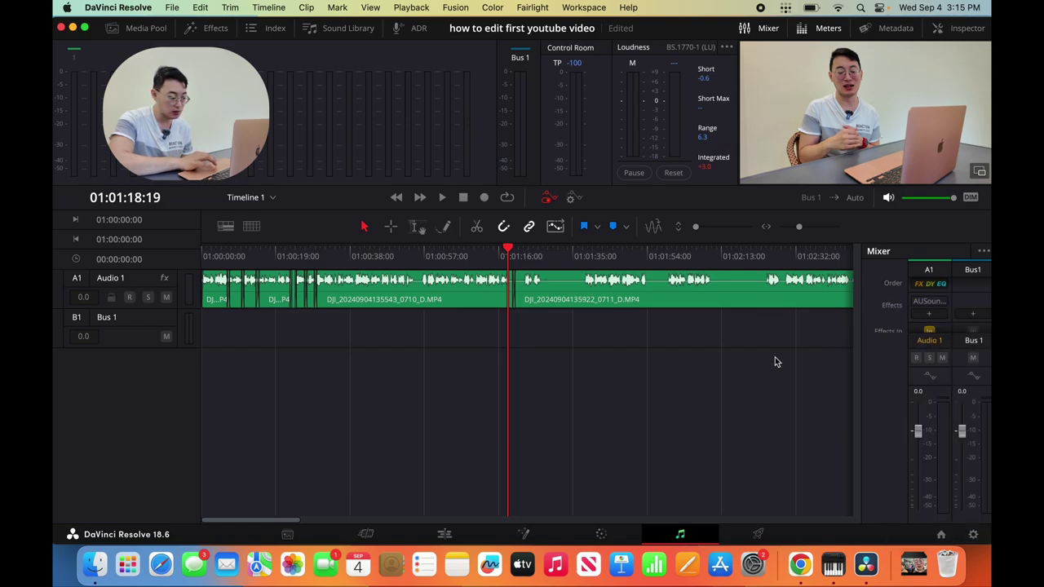
Play the interview audio around 01:01:15 on the Edit page, replaying it once.
click(462, 535)
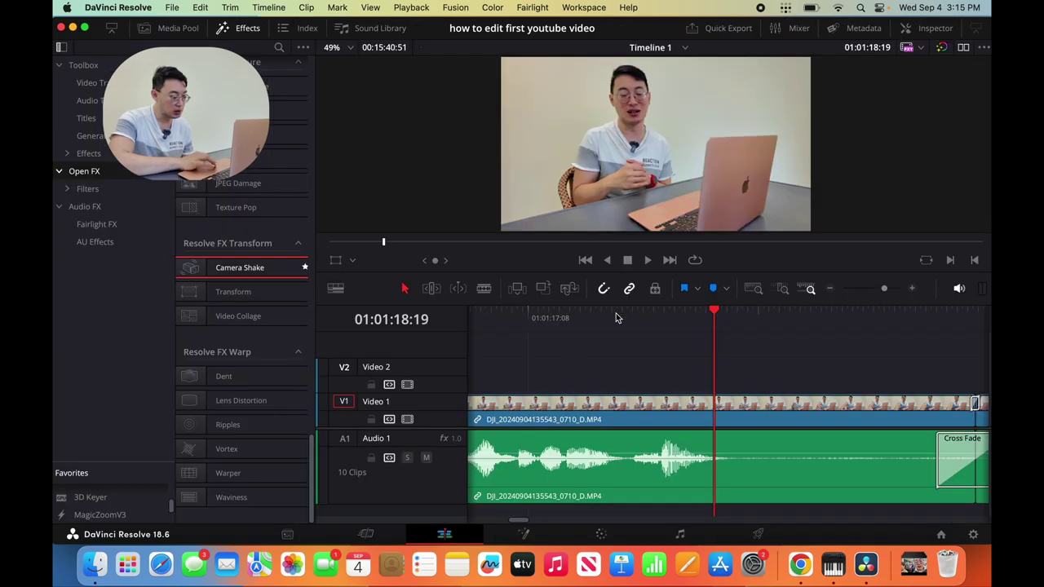
scroll(620, 328, left, 5)
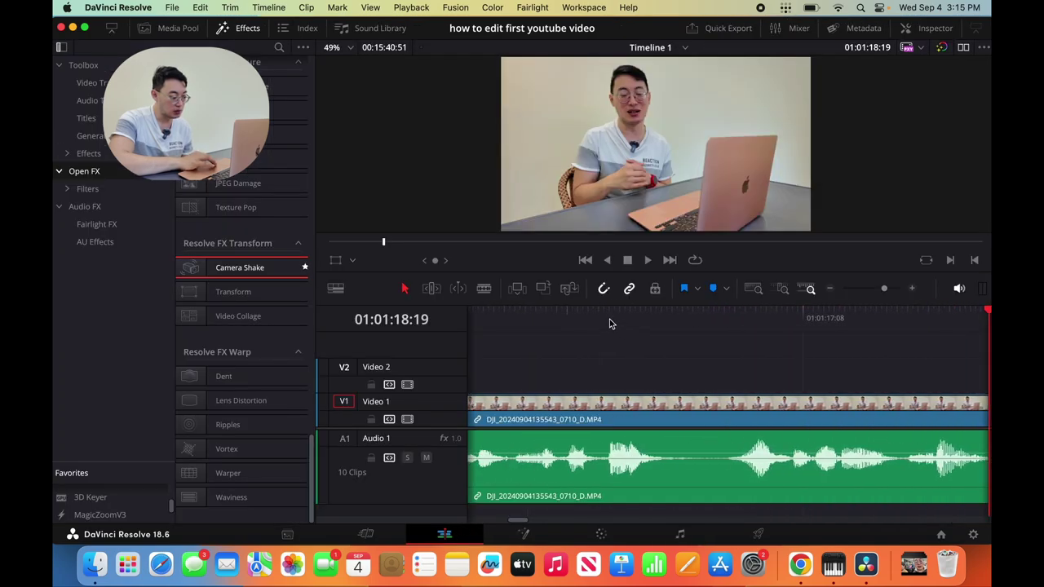
click(610, 319)
click(561, 317)
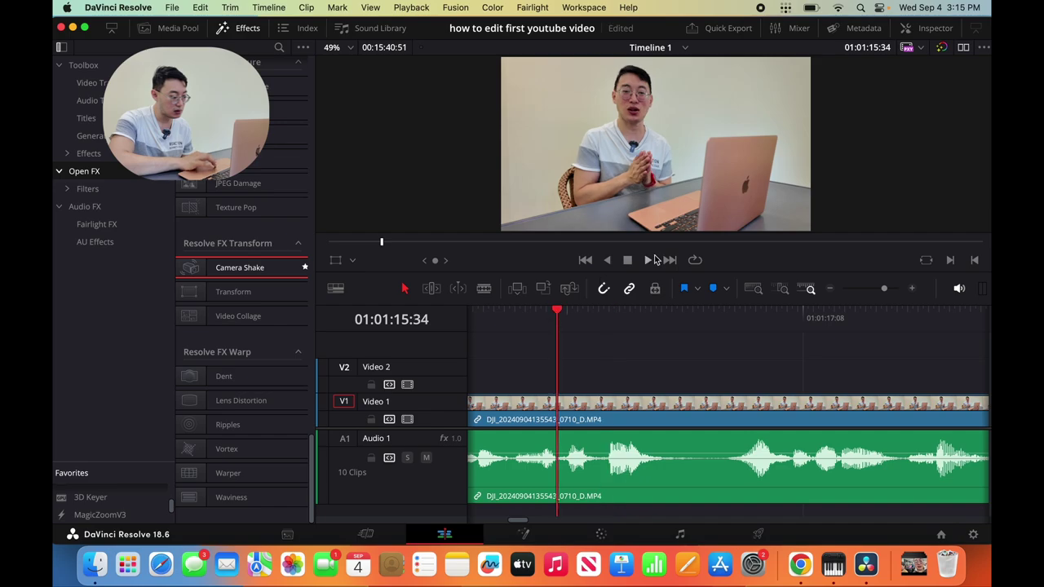
click(648, 260)
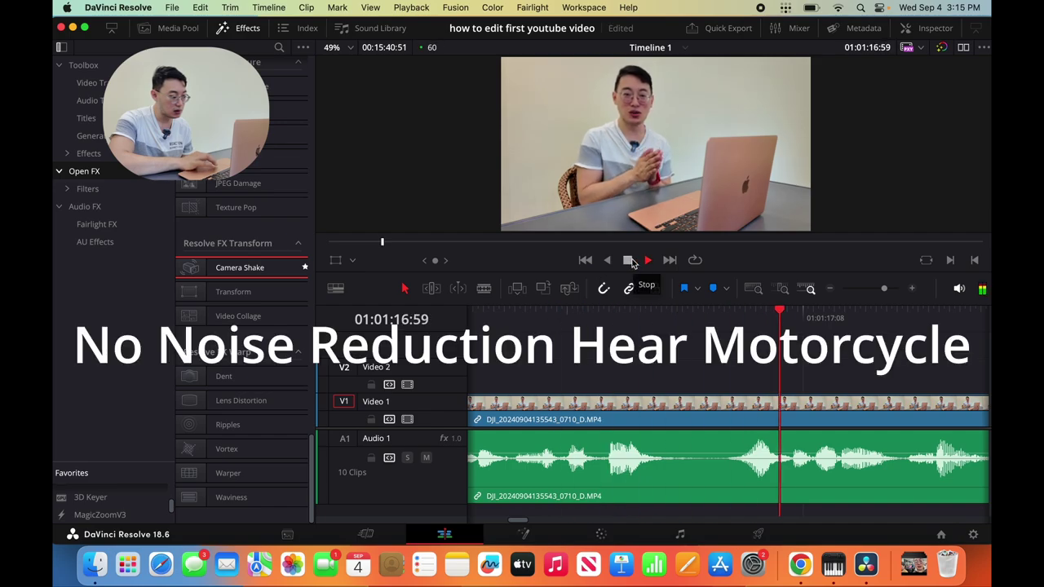
click(630, 261)
click(557, 320)
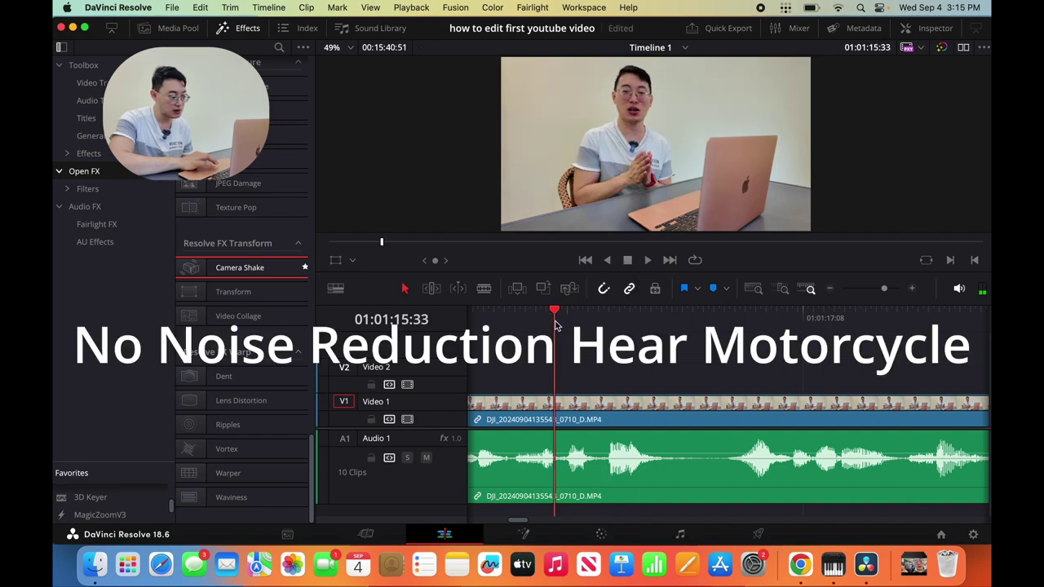
click(648, 260)
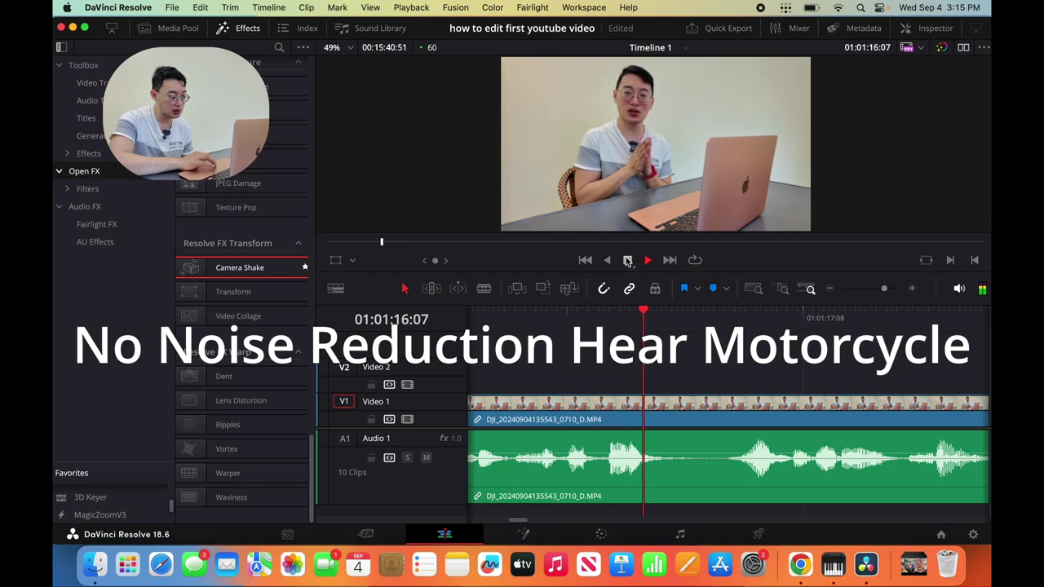
click(506, 317)
click(628, 260)
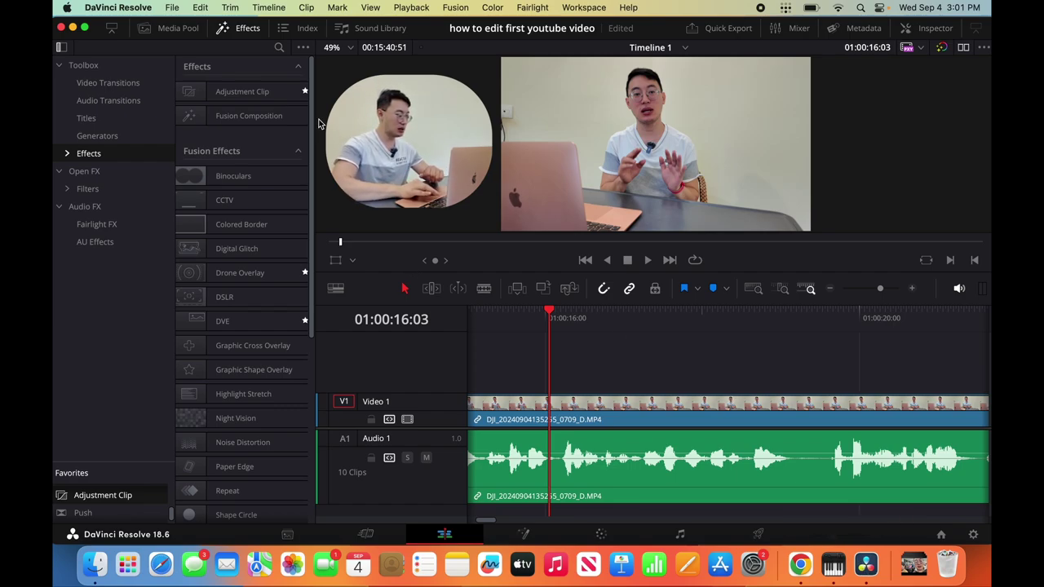
Drag an Adjustment Clip from the Effects library onto Video 2, starting near 01:00:16.
click(253, 32)
click(253, 33)
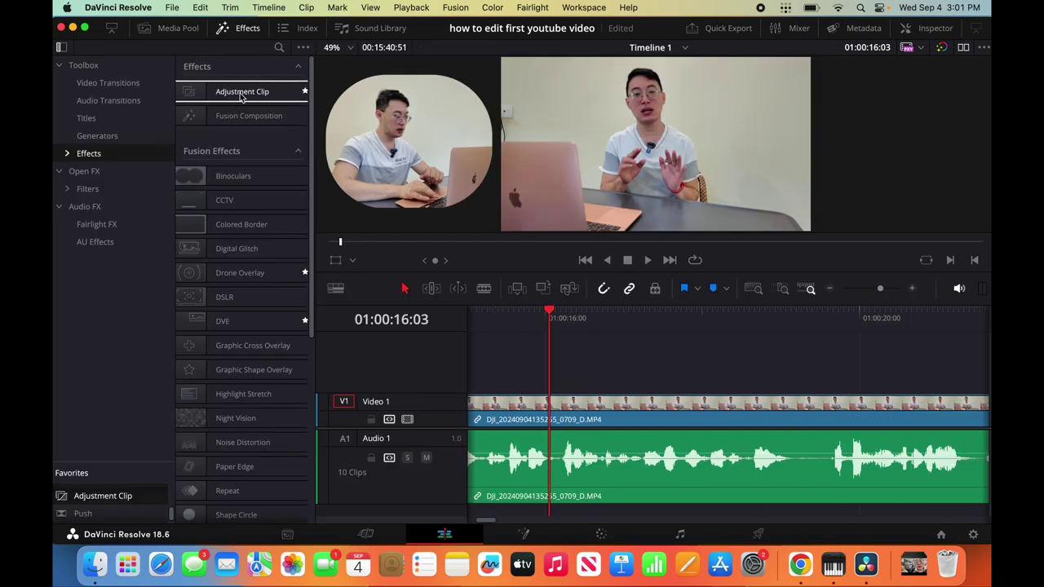
drag(241, 96, 555, 389)
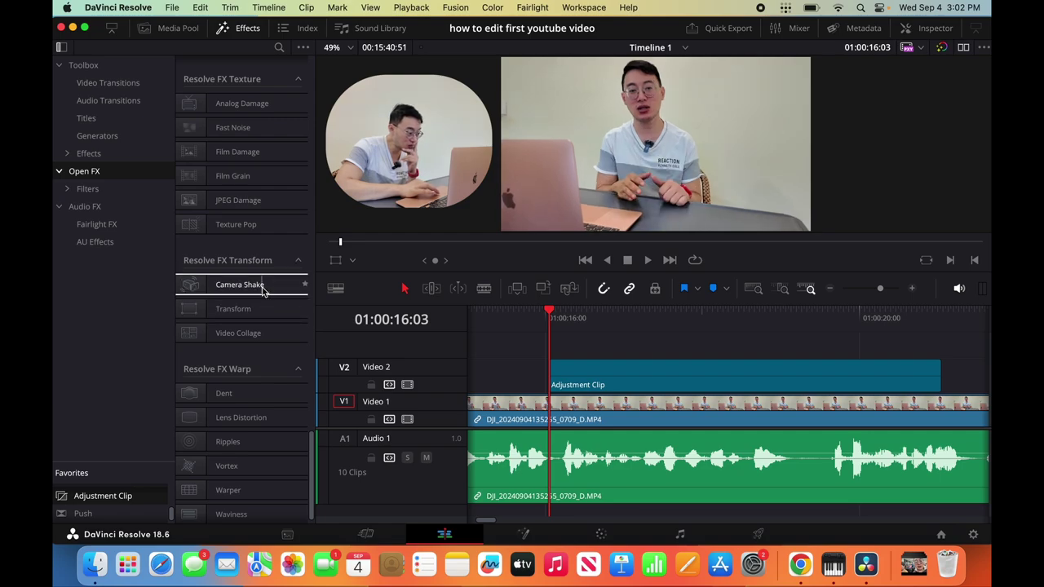
Apply Resolve FX Camera Shake to the Adjustment Clip and star it as a favourite.
scroll(263, 291, up, 5)
scroll(261, 272, down, 6)
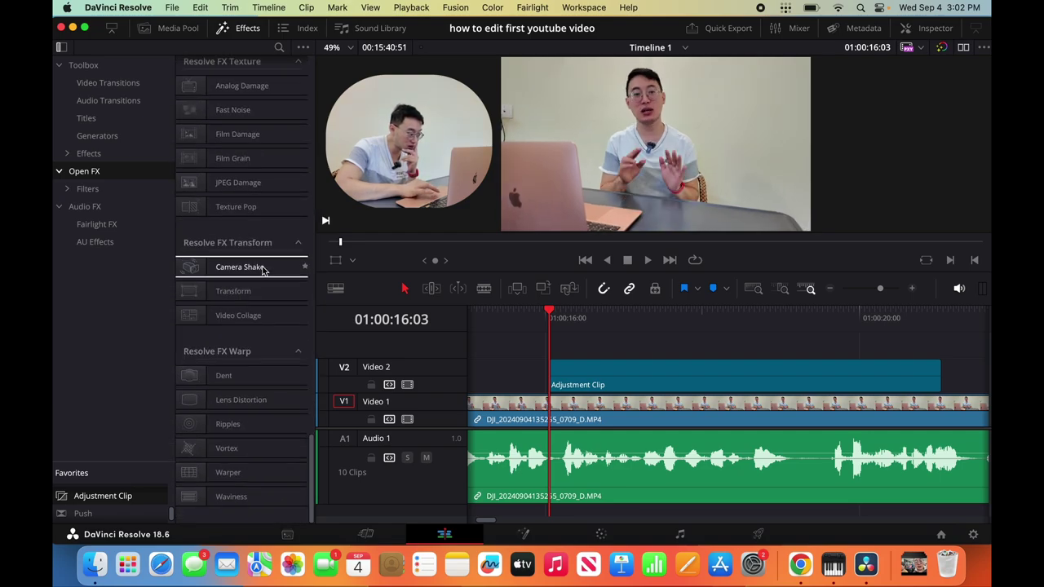
click(262, 270)
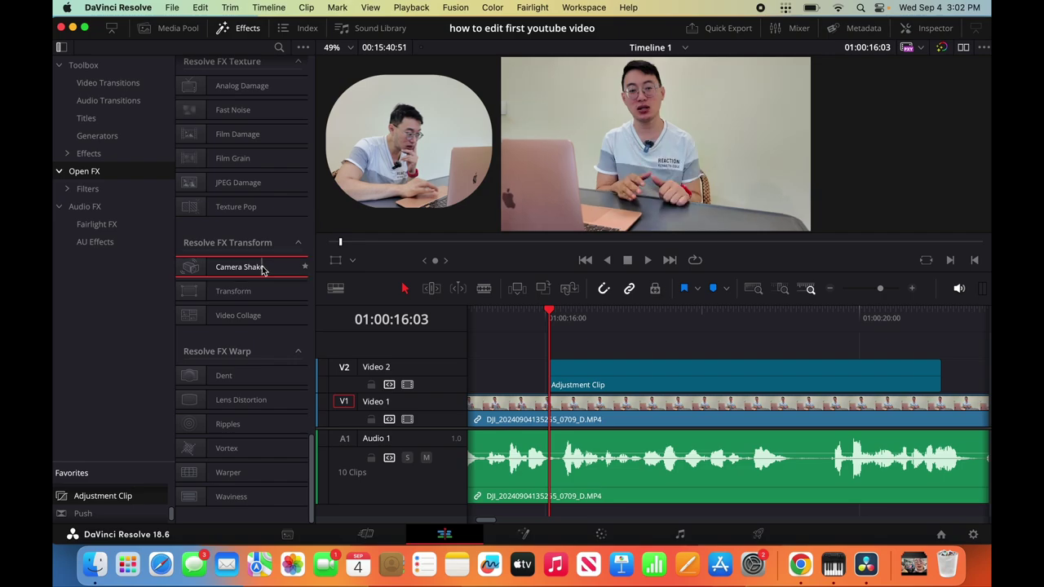
drag(262, 270, 634, 384)
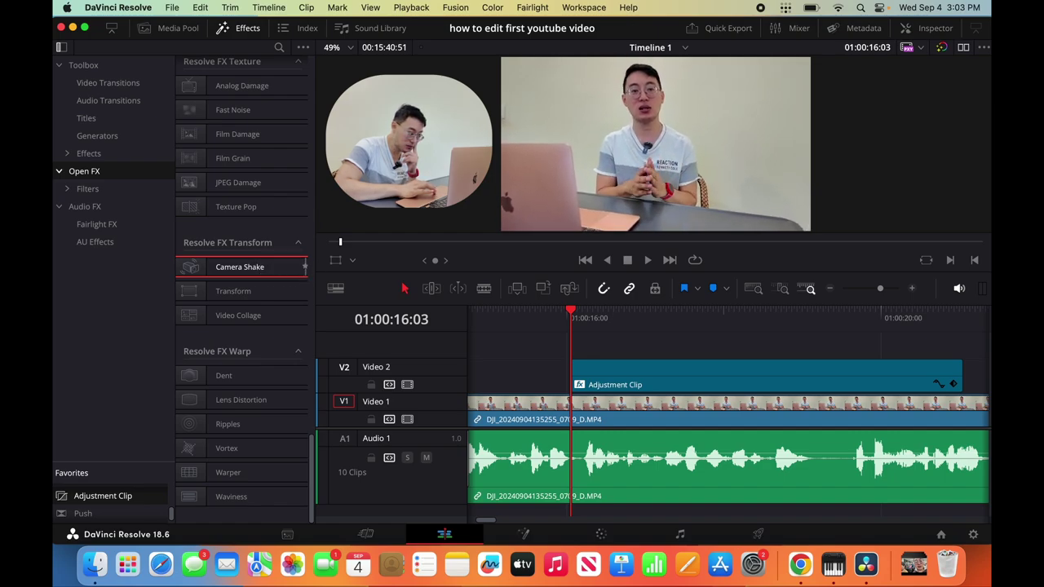
click(305, 269)
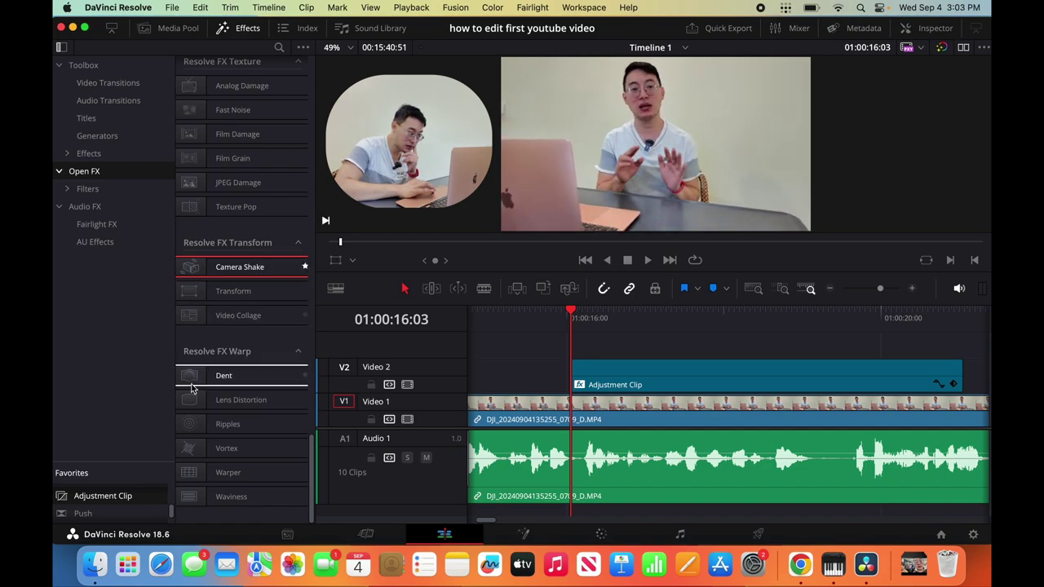
scroll(114, 511, down, 3)
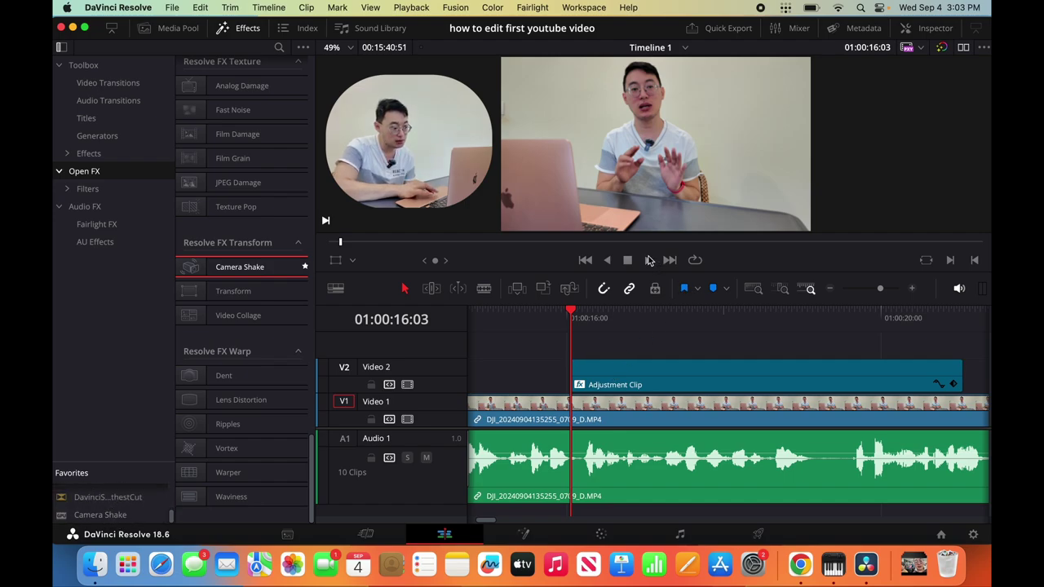
Trim the Adjustment Clip's end shorter and preview the footage from about 01:00:18.
drag(963, 376, 595, 372)
click(630, 259)
click(744, 318)
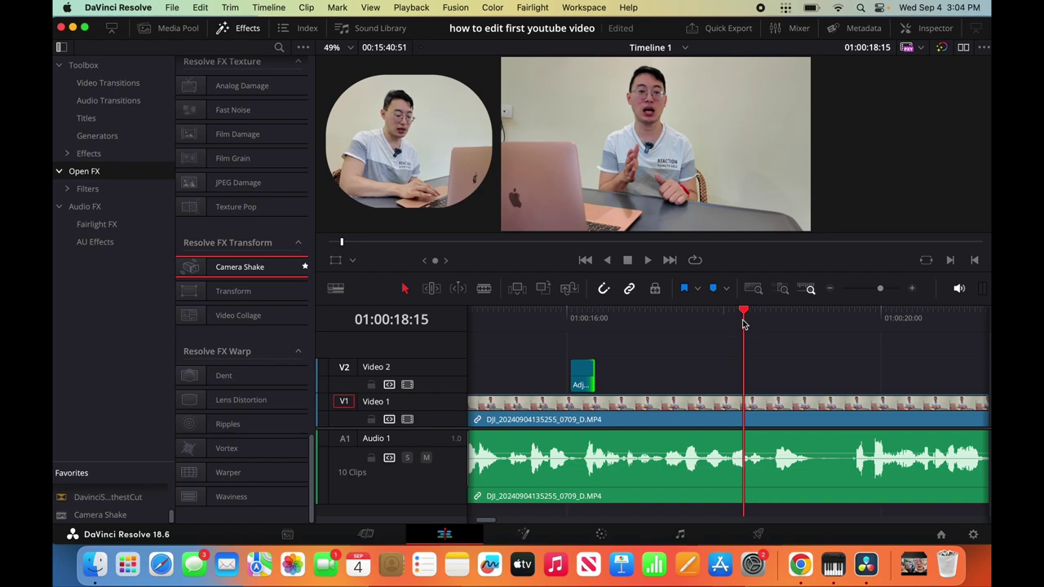
click(648, 260)
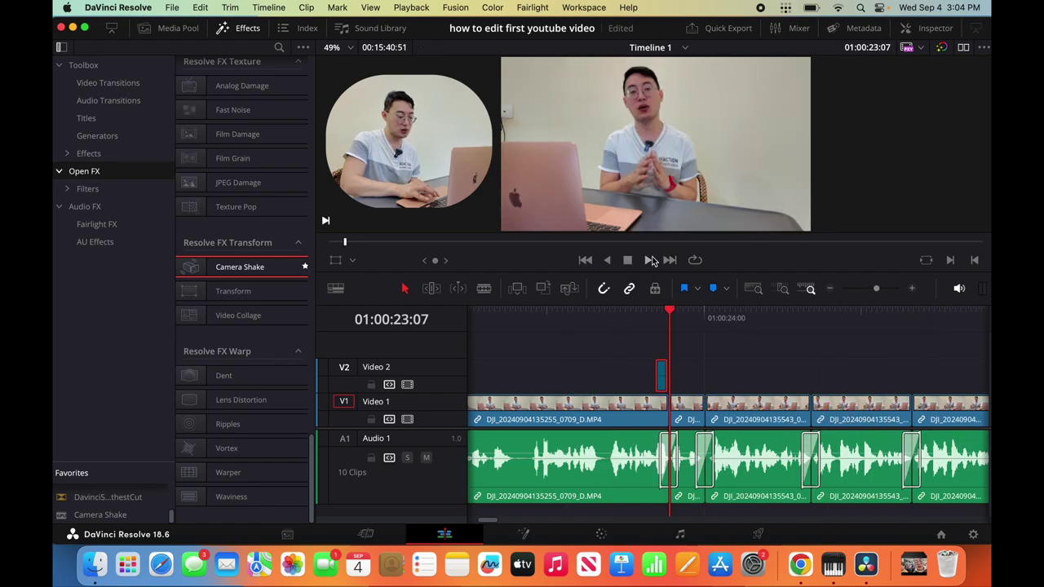
click(650, 259)
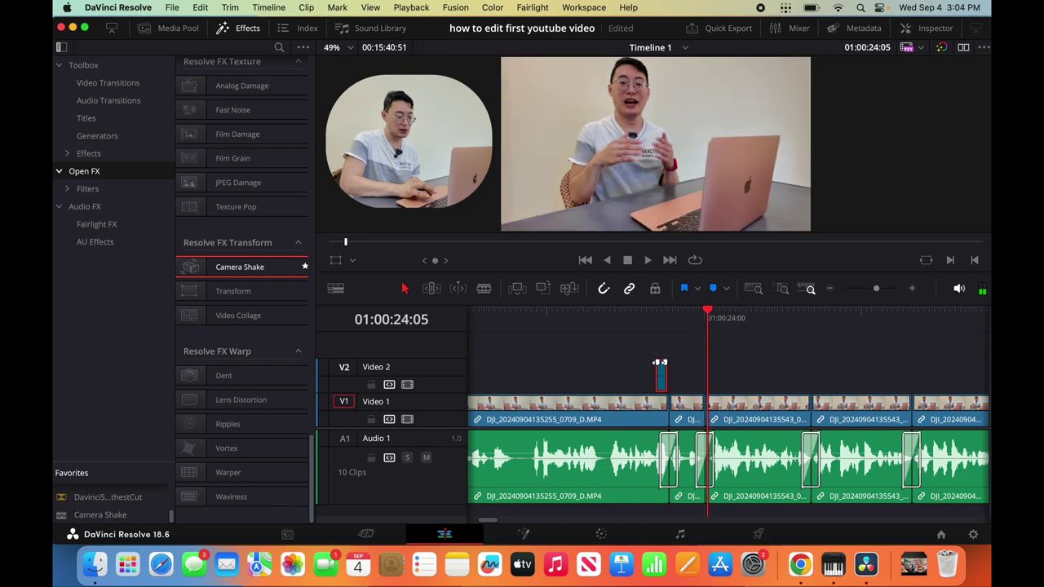
Lengthen the Adjustment Clip's end slightly and play the camera shake from 01:00:21:50.
drag(665, 375, 672, 367)
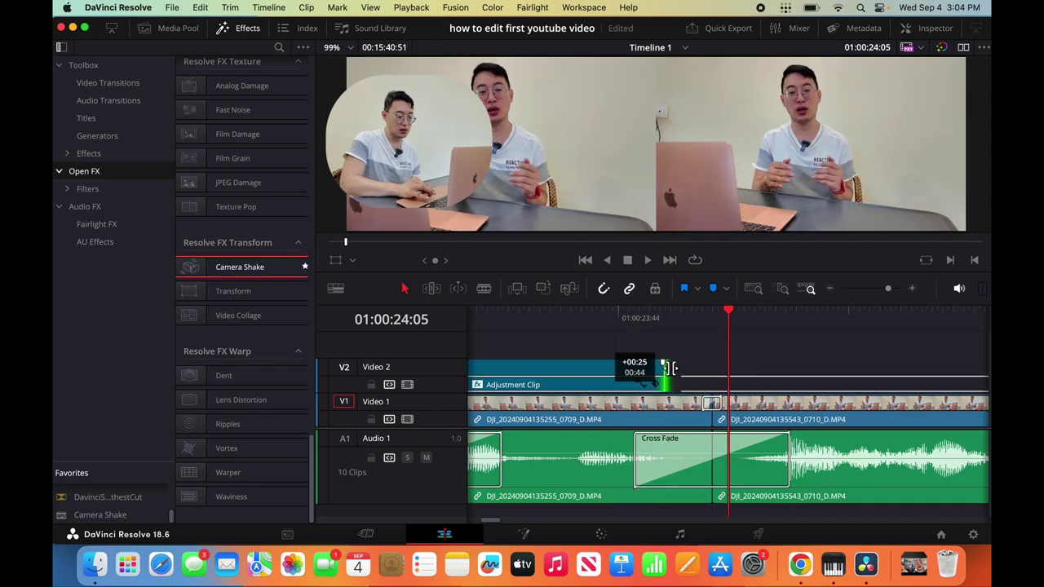
drag(629, 366, 694, 367)
scroll(623, 360, left, 5)
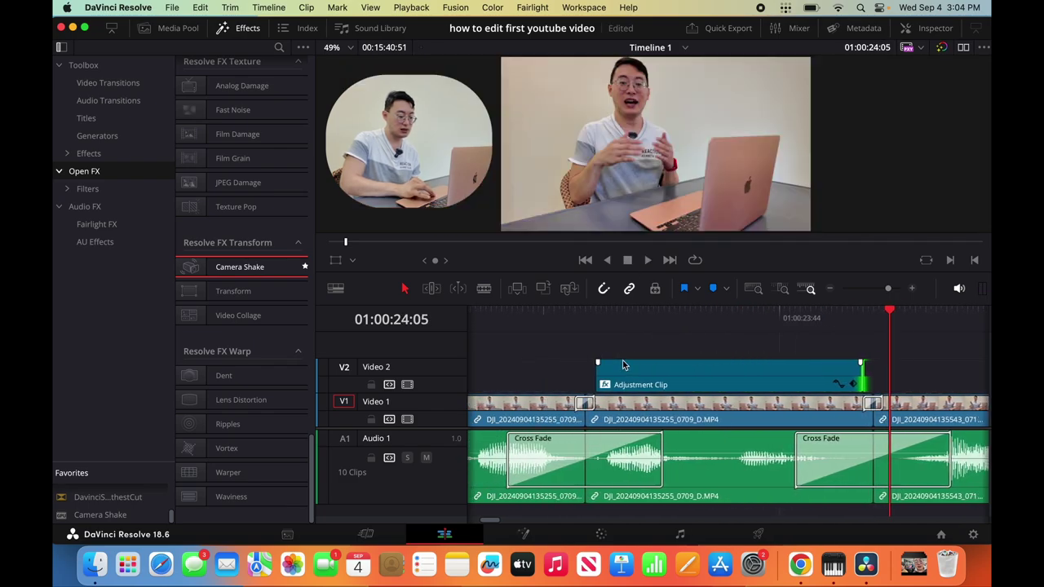
click(552, 320)
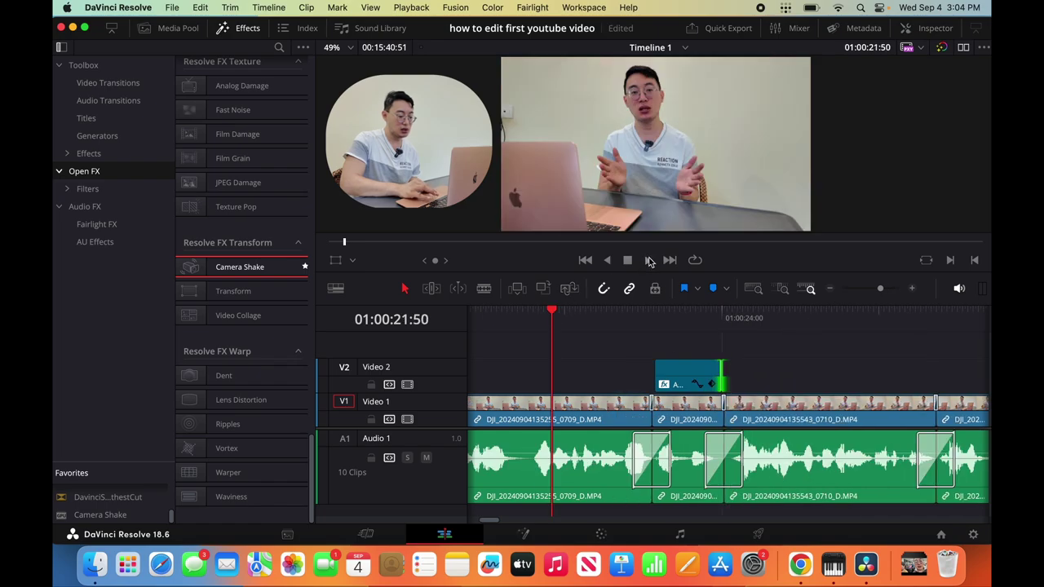
click(650, 261)
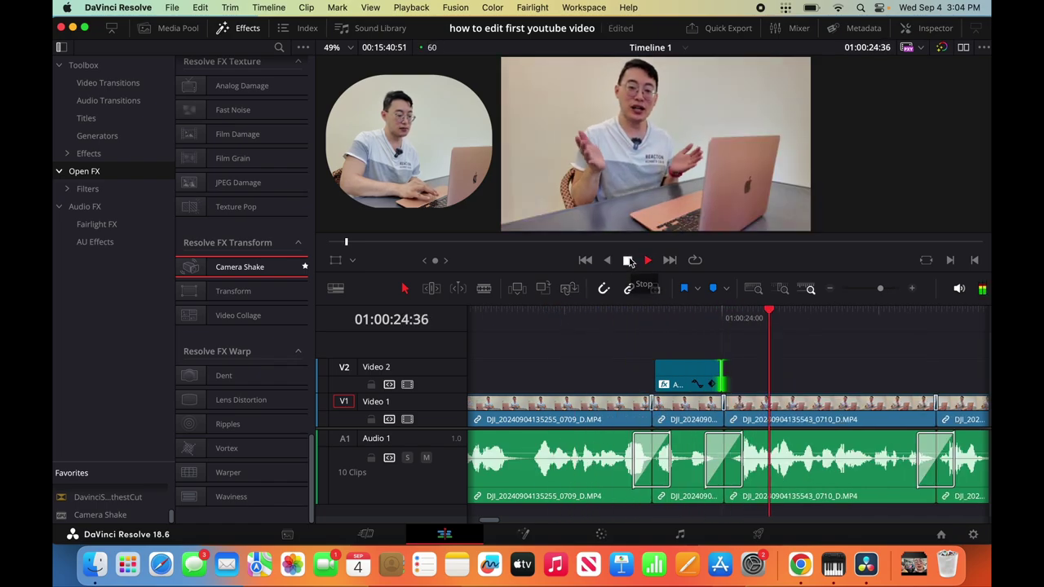
click(629, 260)
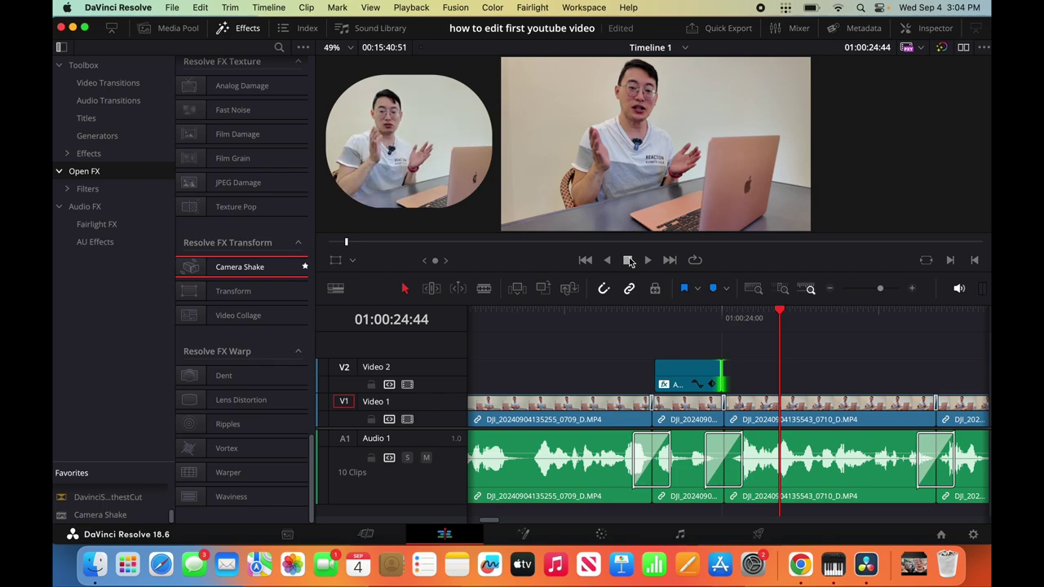